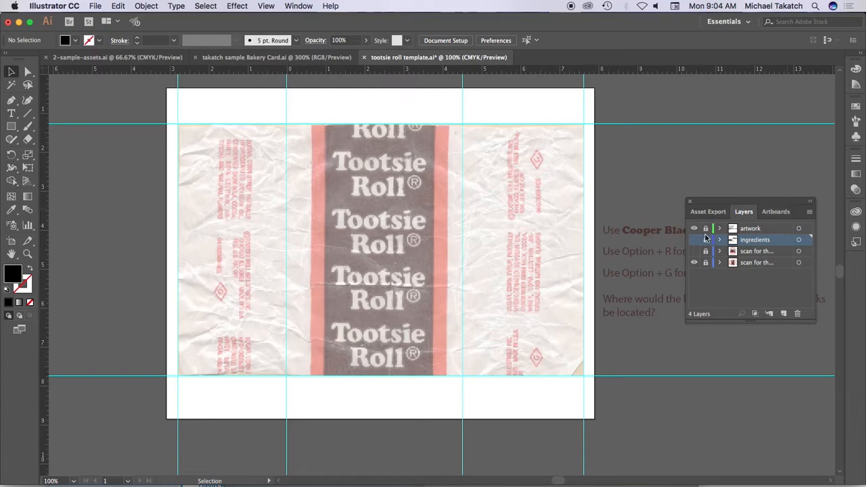
- Toggle the artwork and scan layers' visibility to examine the guides and both wrapper scans
left_click(693, 229)
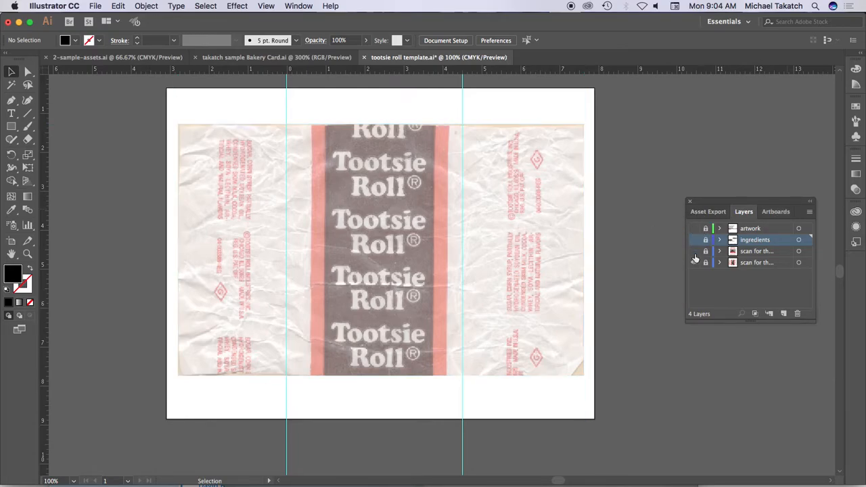
left_click(694, 263)
left_click(693, 263)
left_click(693, 252)
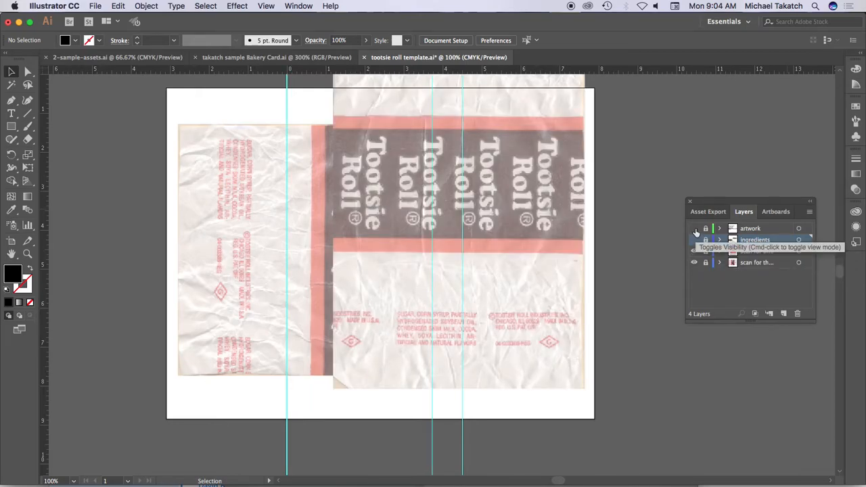
left_click(693, 229)
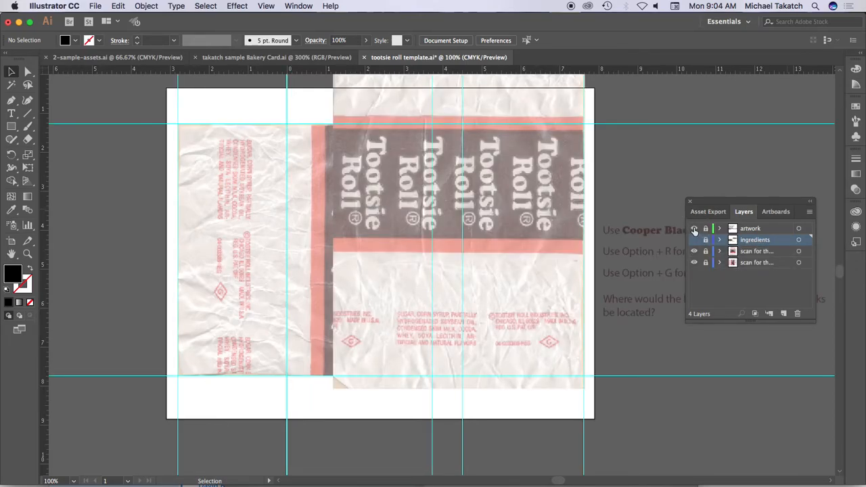
- Add a layer named GRAPHICS above the artwork layer and hide the sideways wrapper scan
left_click_drag(727, 217, 726, 120)
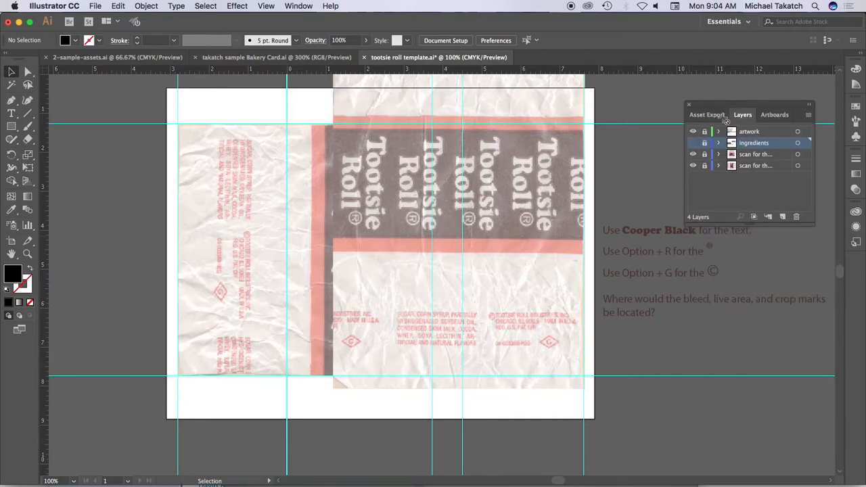
left_click(769, 133)
left_click(782, 216)
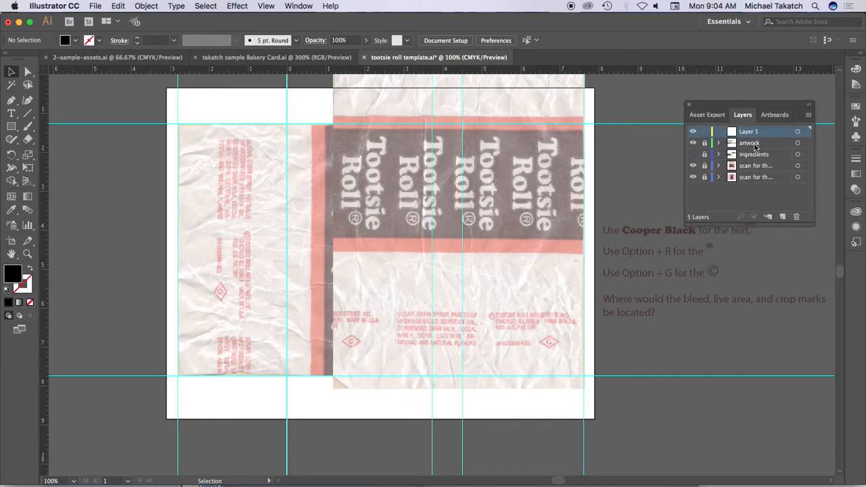
double_click(750, 132)
type("GRAPHICS")
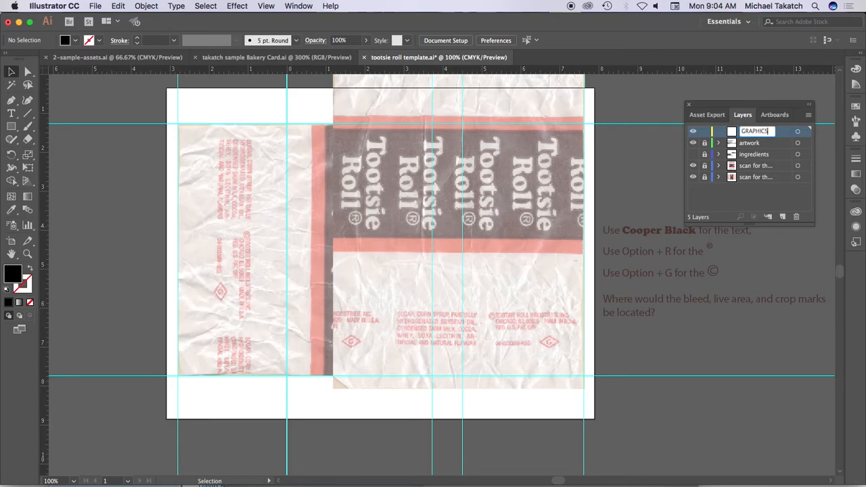
key("Return")
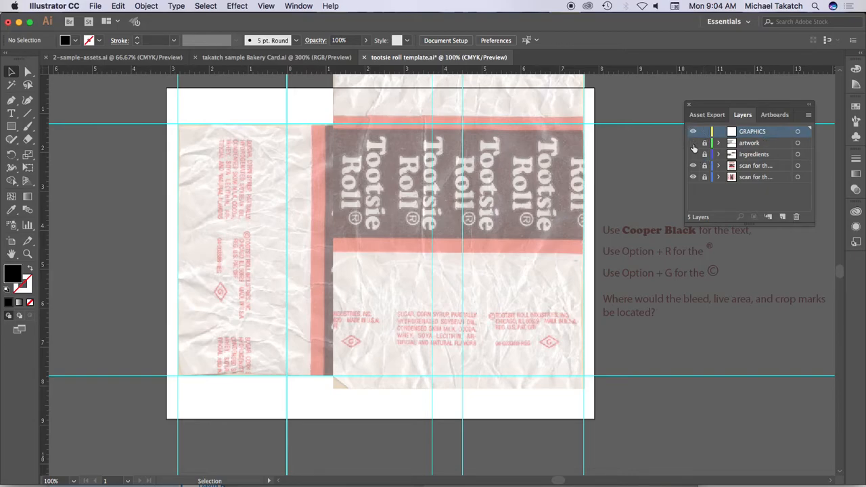
left_click(693, 166)
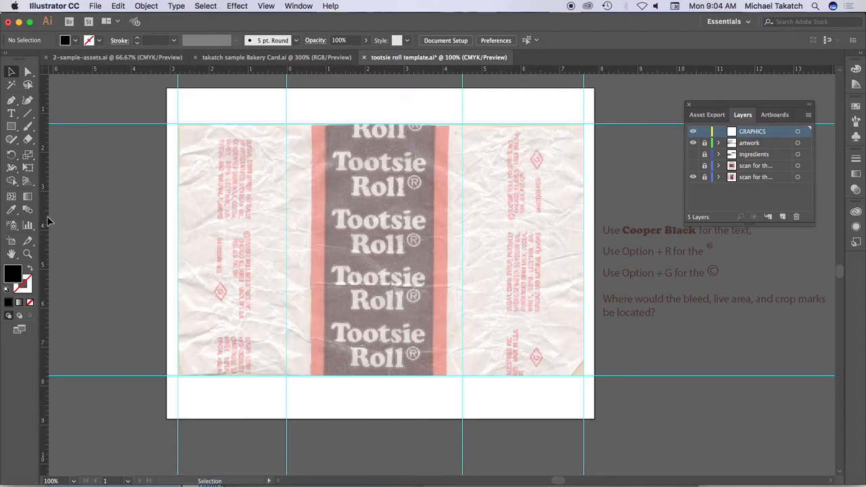
- Draw a red-filled rectangle about 3.51 by 9.22 in across the wrapper's central band, extending past the artboard at both ends
left_click(11, 126)
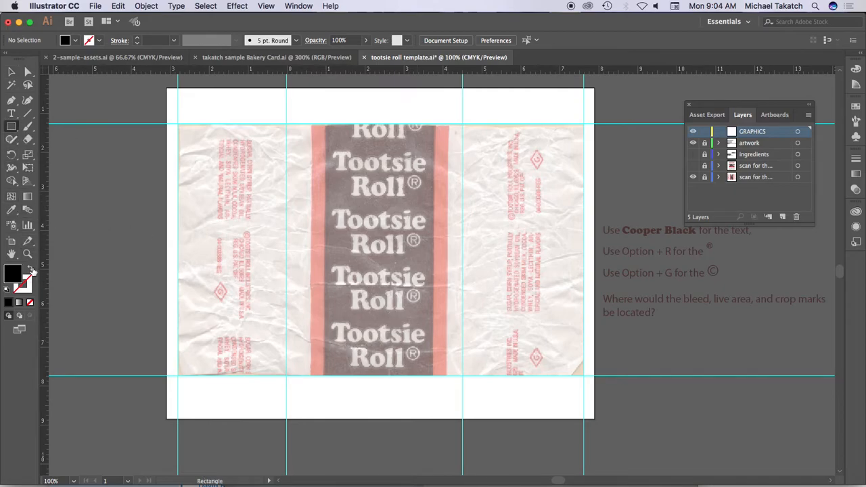
left_click(31, 268)
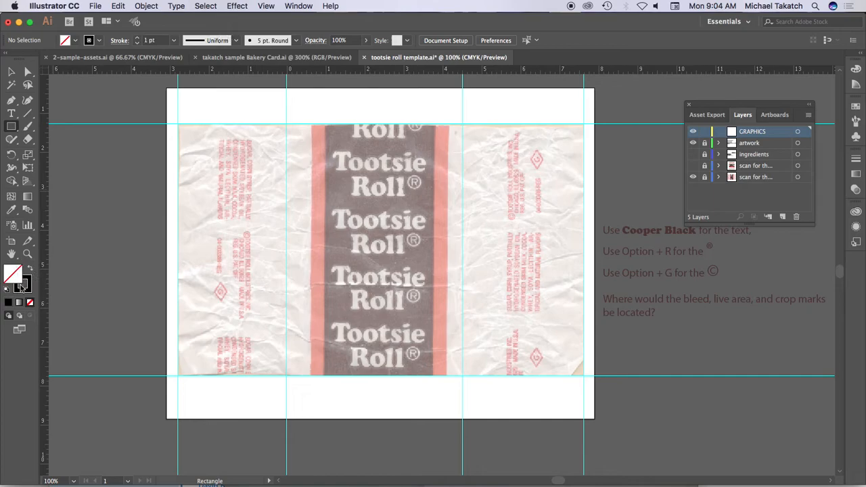
left_click(8, 289)
left_click(855, 107)
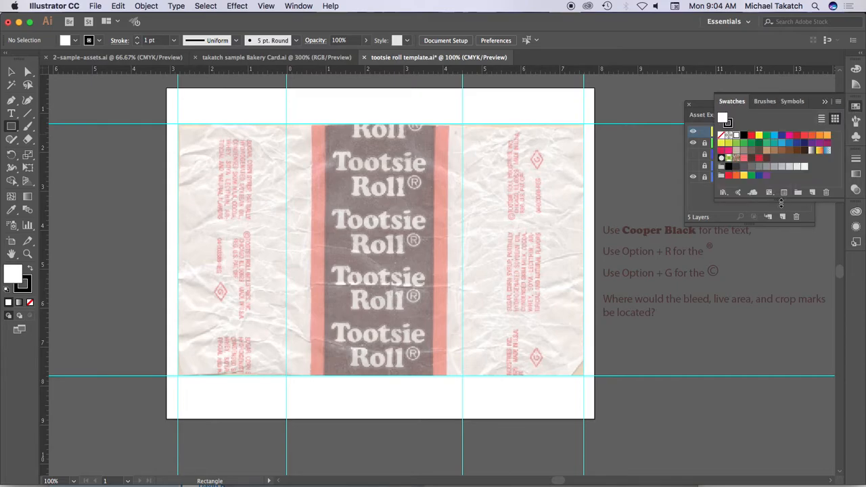
left_click_drag(779, 200, 774, 252)
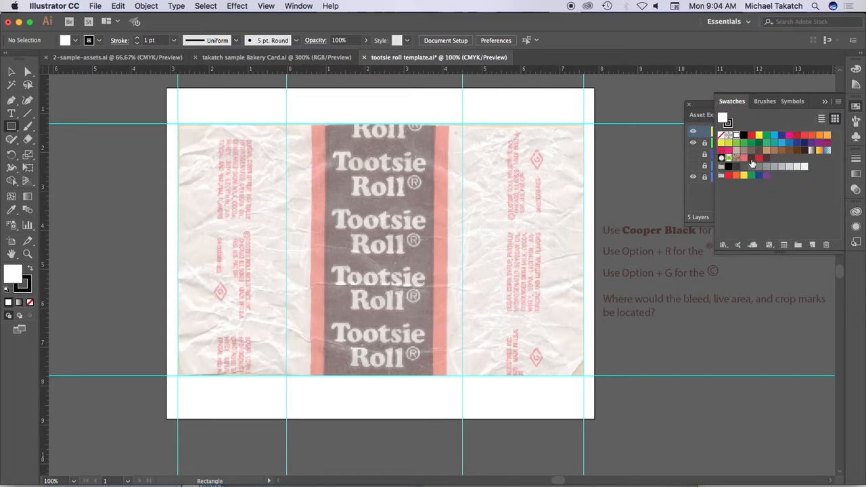
left_click(758, 158)
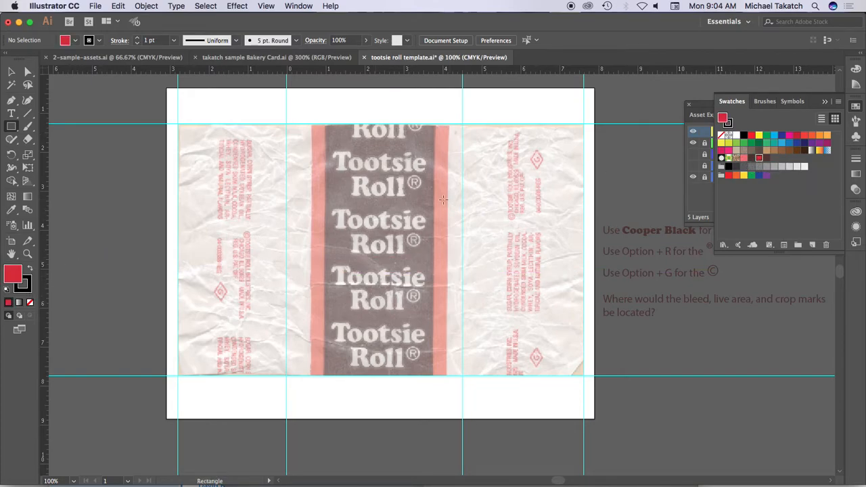
left_click(825, 102)
left_click_drag(324, 85, 448, 439)
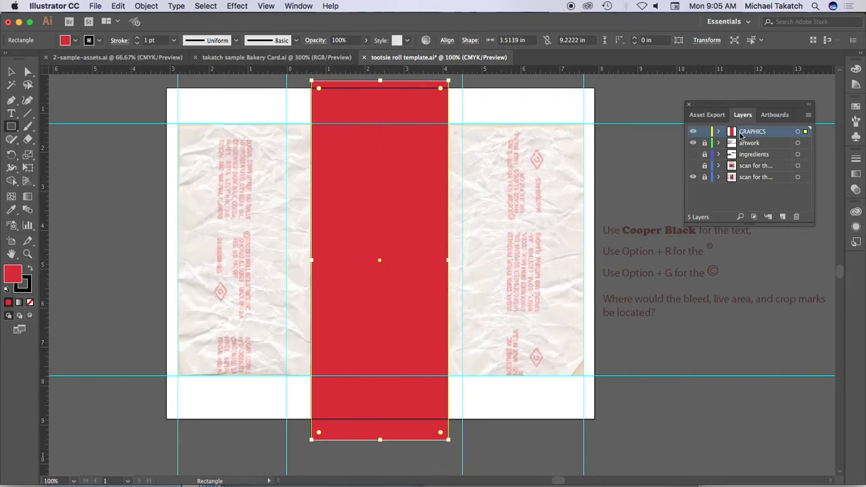
- Hide the GRAPHICS layer and, on a new layer, draw a dark brown rectangle about 2.76 by 9.13 in over the wrapper's brown band
left_click(693, 133)
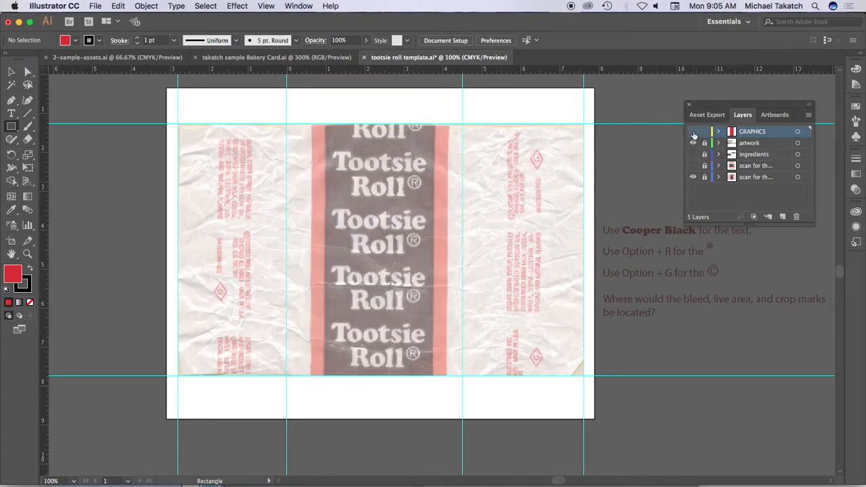
left_click(782, 219)
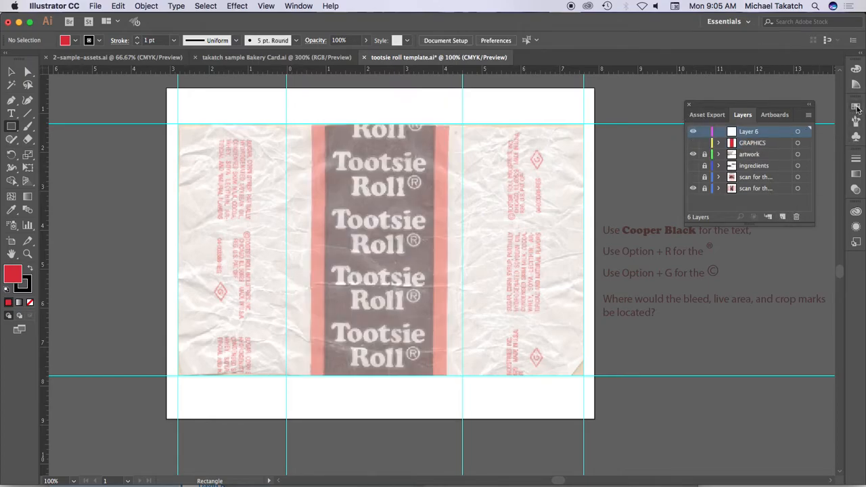
left_click(857, 107)
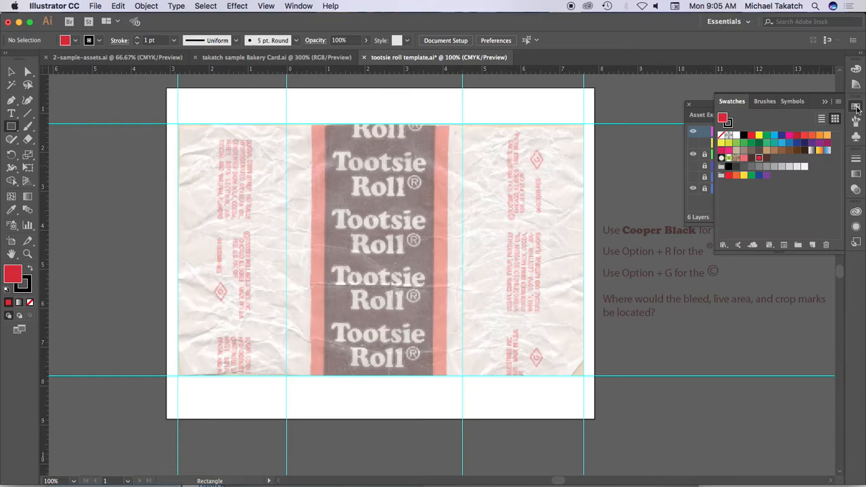
left_click(767, 158)
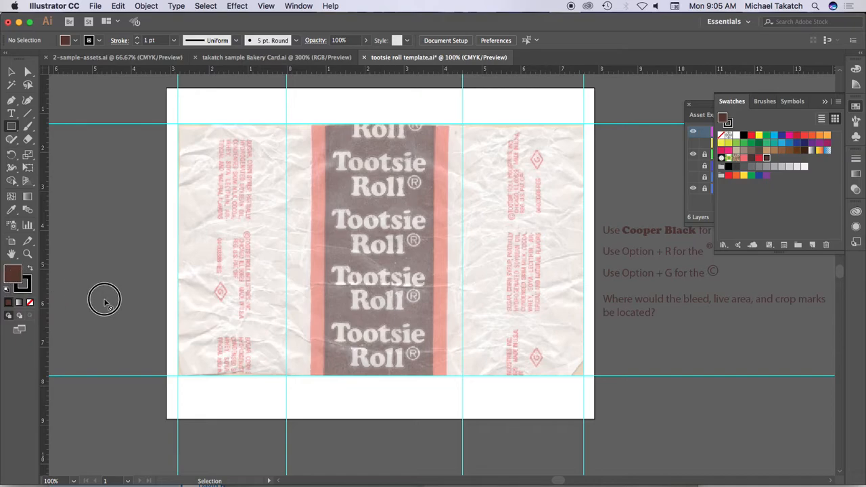
left_click_drag(713, 225, 774, 209)
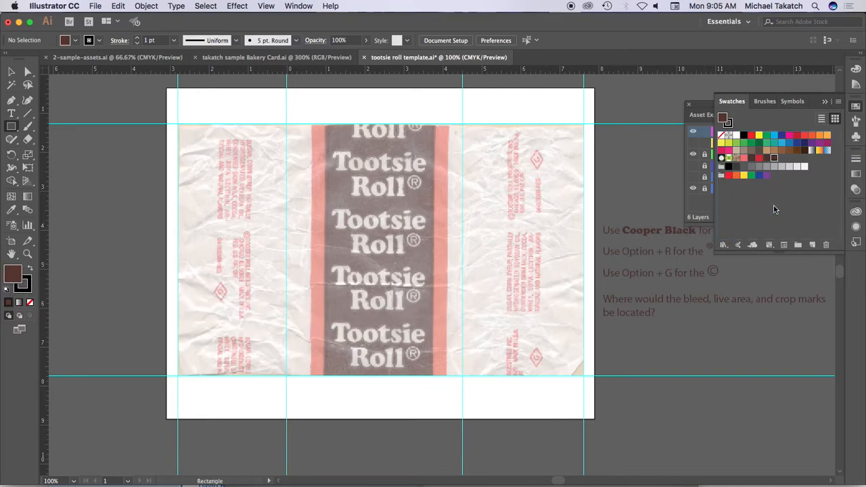
key("super+z")
left_click_drag(326, 122, 432, 435)
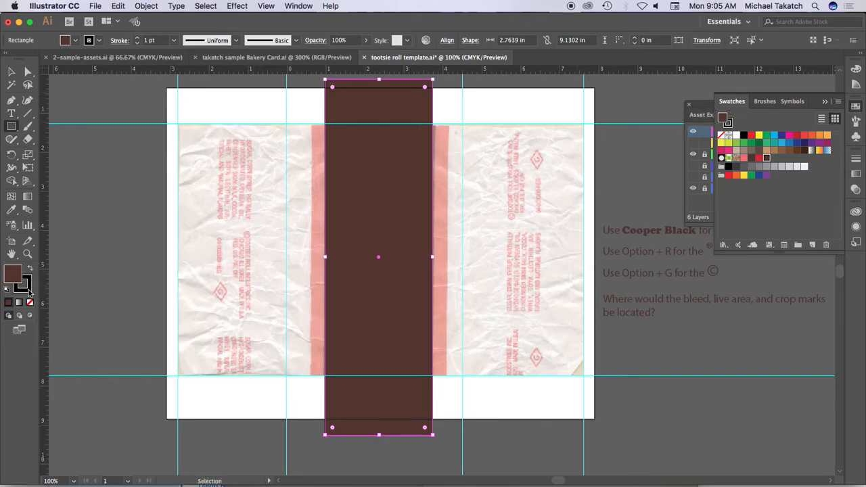
- Remove the stroke from the brown rectangle and from the red rectangle on the GRAPHICS layer
left_click(29, 302)
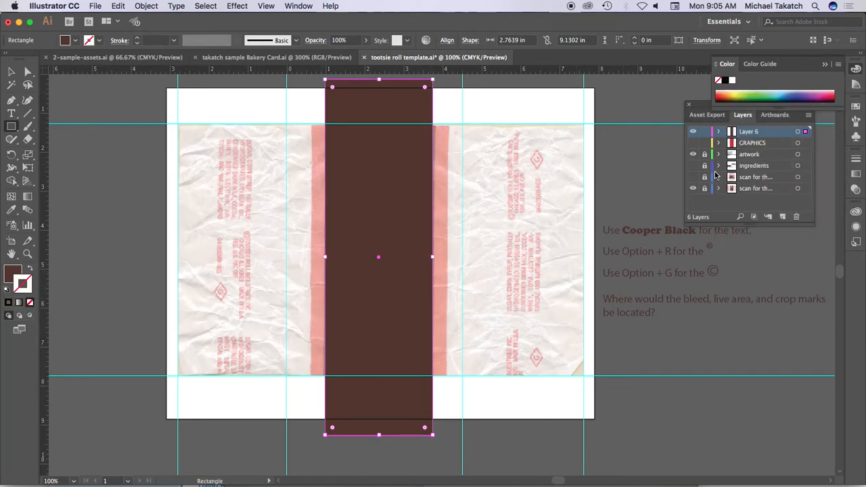
left_click(693, 131)
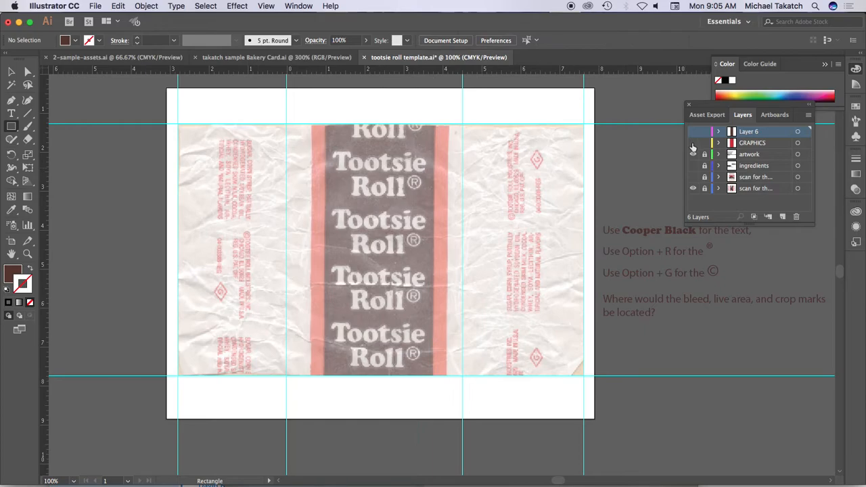
left_click(693, 143)
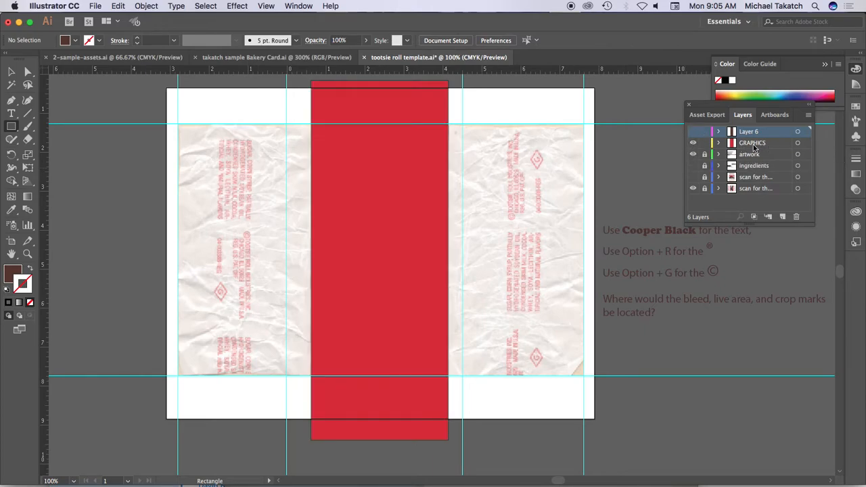
left_click(12, 73)
left_click(351, 171)
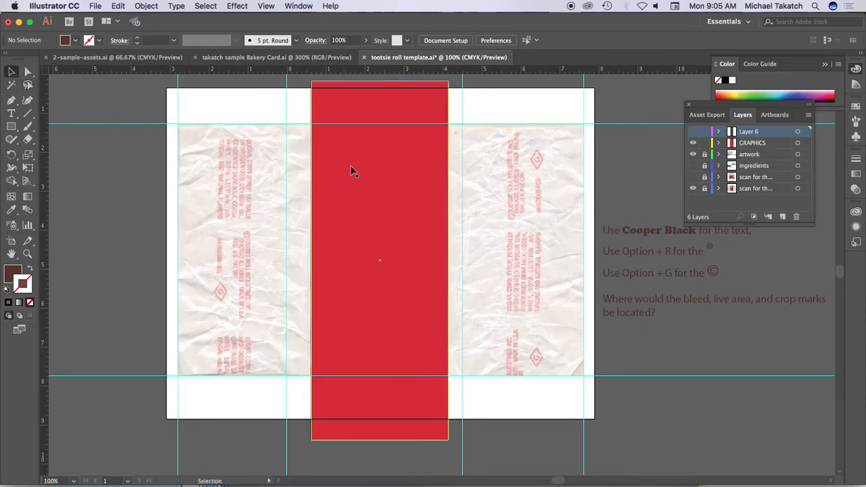
left_click(29, 303)
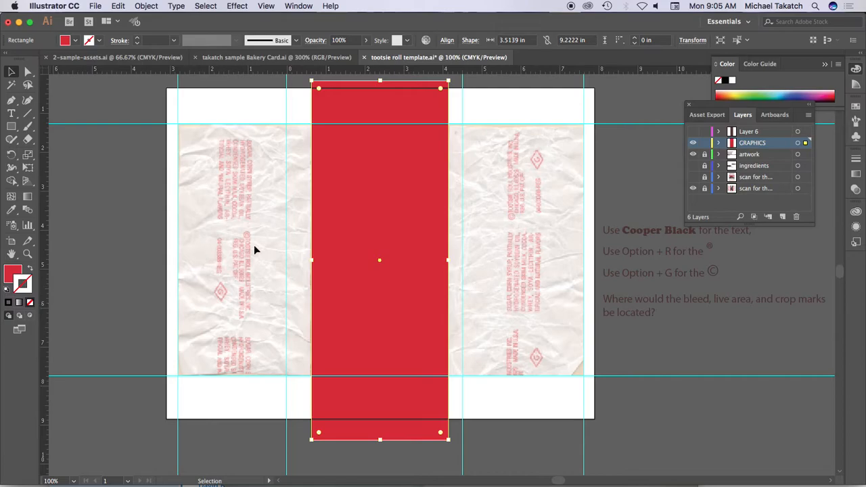
- Show the brown rectangle's layer and align the brown and red rectangles to each other's horizontal centers
left_click(693, 133)
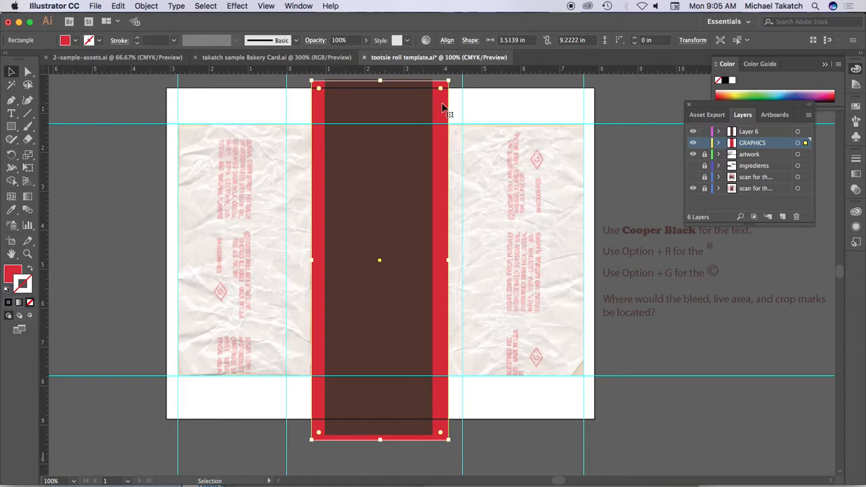
left_click(798, 132)
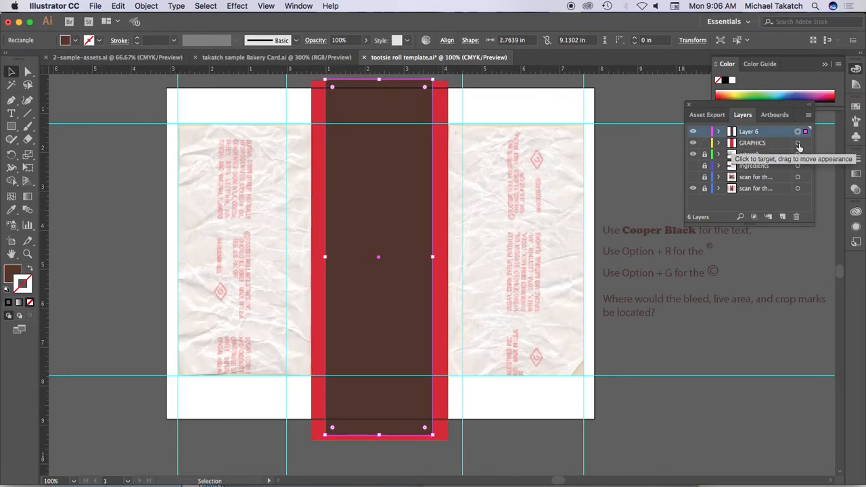
left_click(798, 144, "shift")
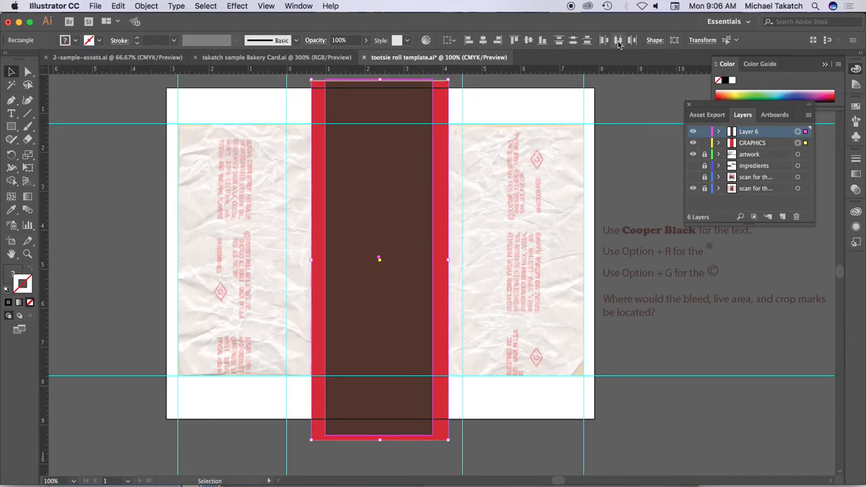
left_click(483, 40)
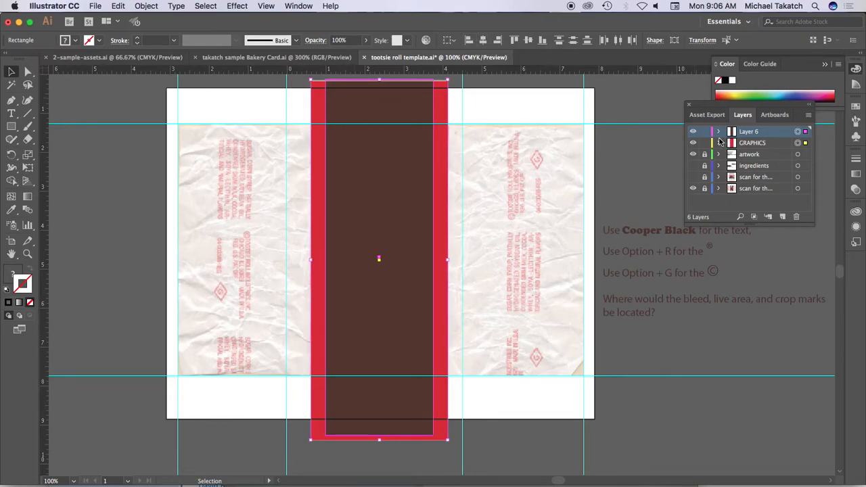
- Hide both rectangle layers and set the Type tool to the default white fill and black stroke for tracing the Tootsie Roll lettering
left_click_drag(692, 131, 692, 142)
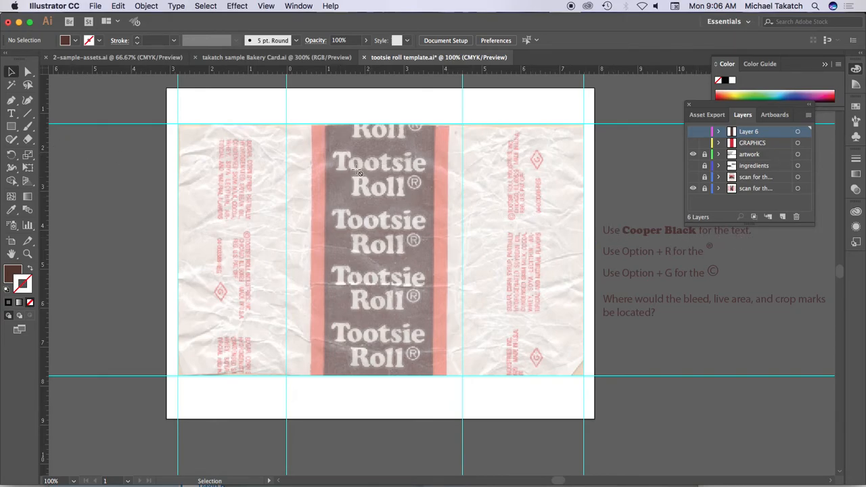
left_click(28, 253)
left_click(382, 241)
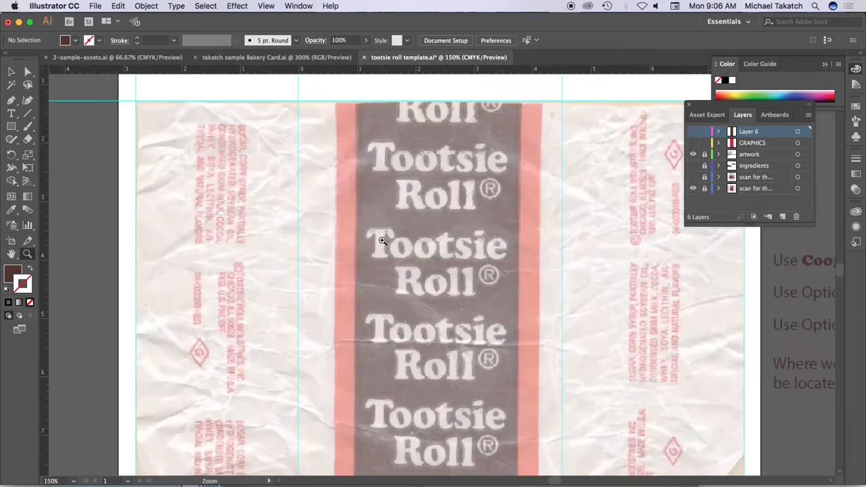
left_click(474, 271)
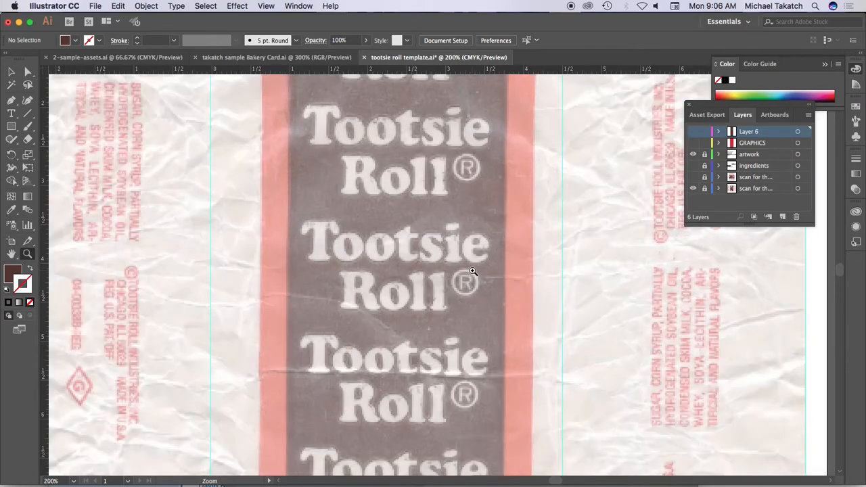
left_click(13, 113)
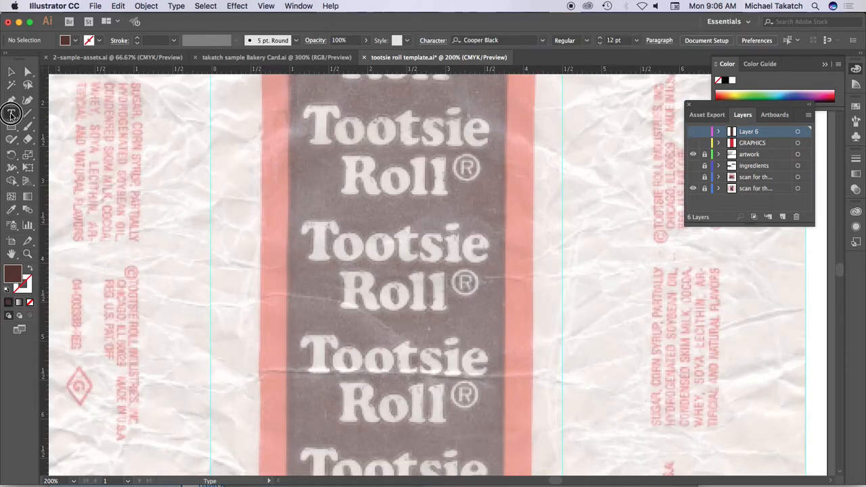
left_click(9, 290)
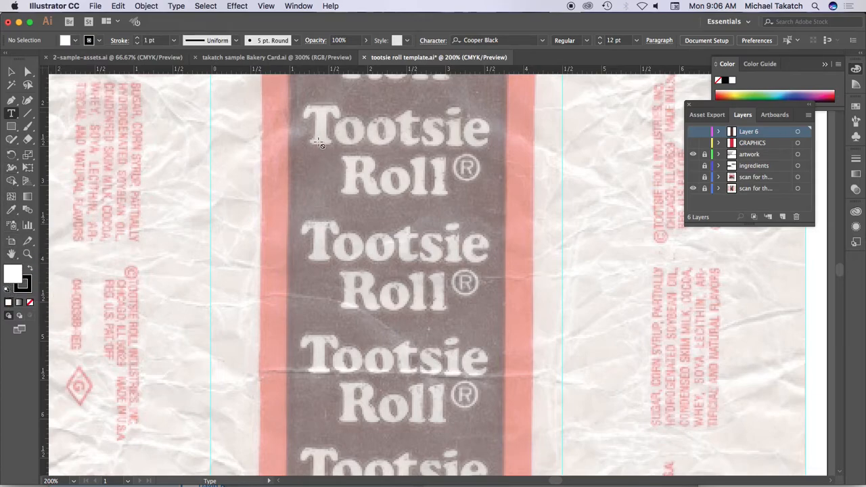
- Create a new layer above the others and name it TEXT
left_click(784, 217)
double_click(751, 132)
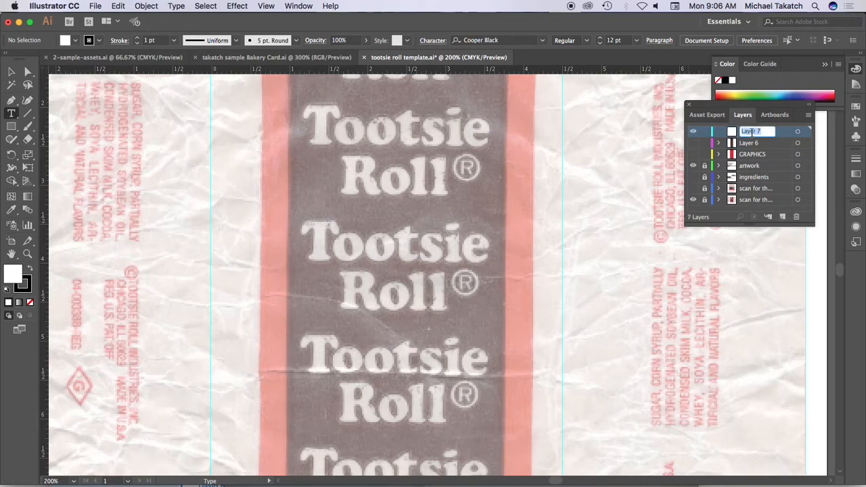
type("TEXT")
key("Return")
- Add the text "Tootsie Roll" on two lines over the template's upper complete Tootsie Roll lettering
left_click(311, 124)
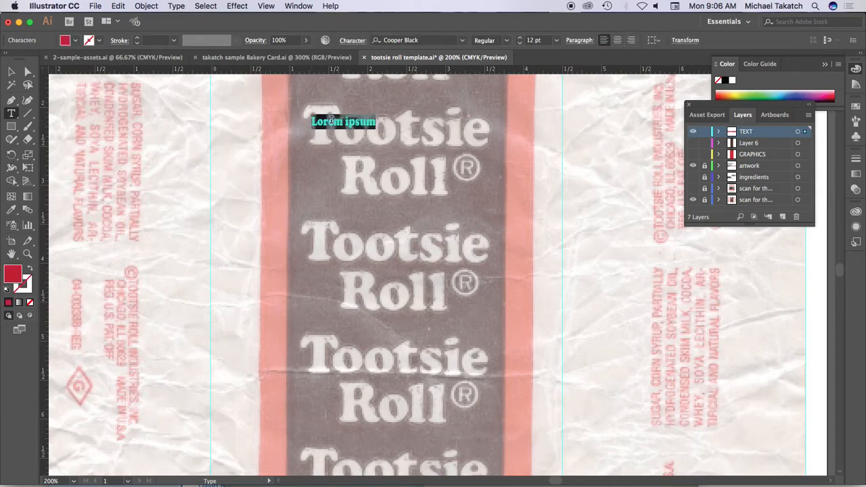
type("Tootsie")
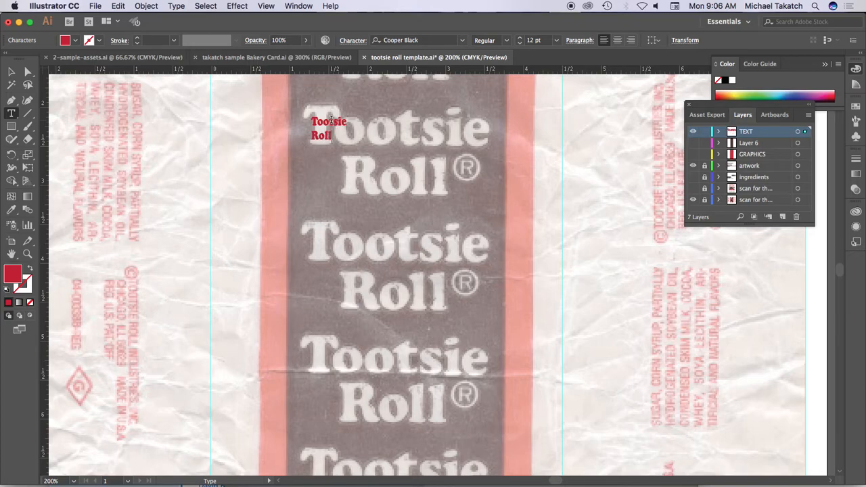
left_click(11, 71)
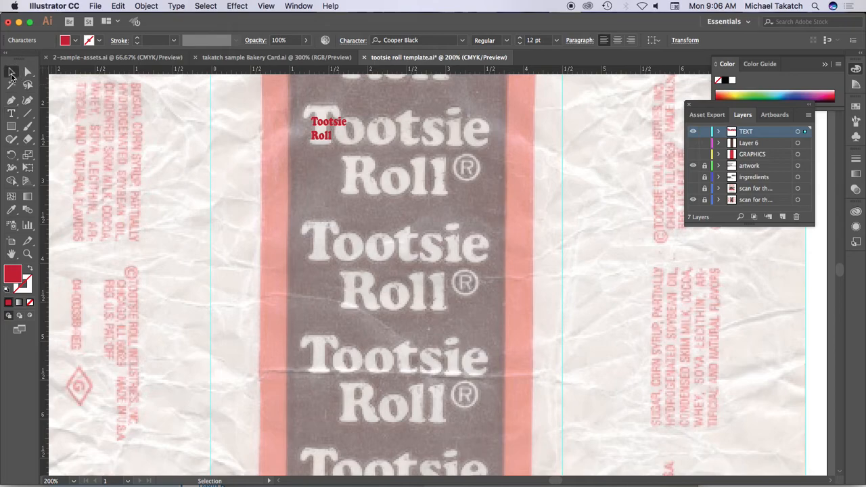
- Show the Character settings with all options expanded, placed clear of the lettering and the layer list
left_click_drag(802, 110, 813, 169)
left_click(293, 8)
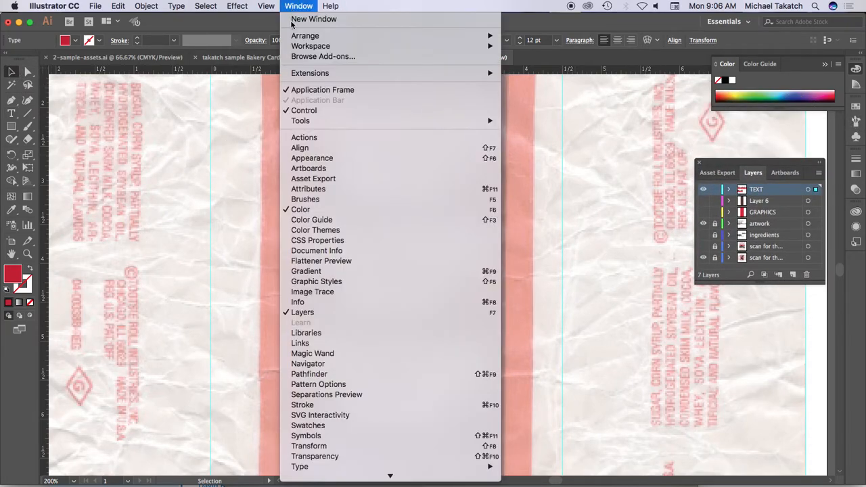
mouse_move(401, 427)
left_click(529, 412)
left_click_drag(692, 108, 587, 117)
left_click(652, 130)
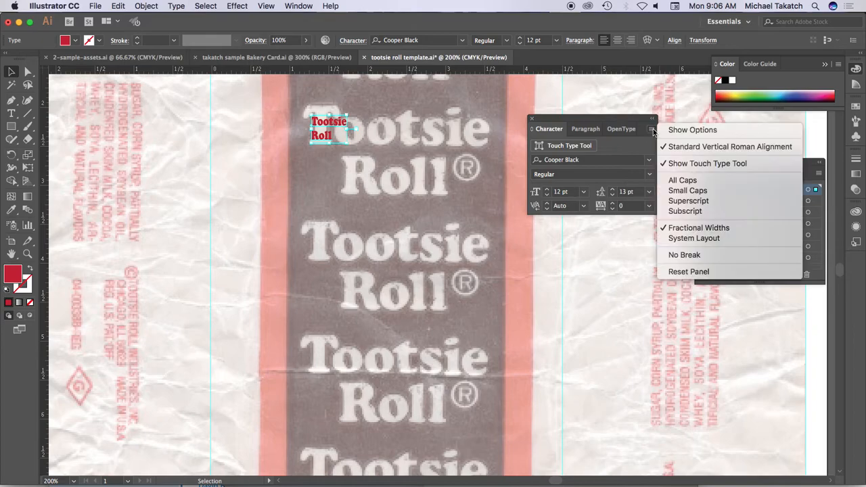
left_click(676, 131)
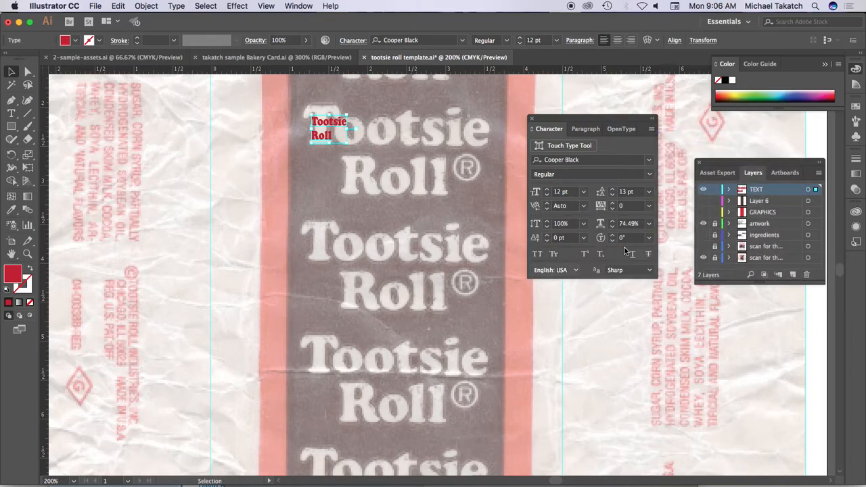
left_click_drag(630, 121, 623, 136)
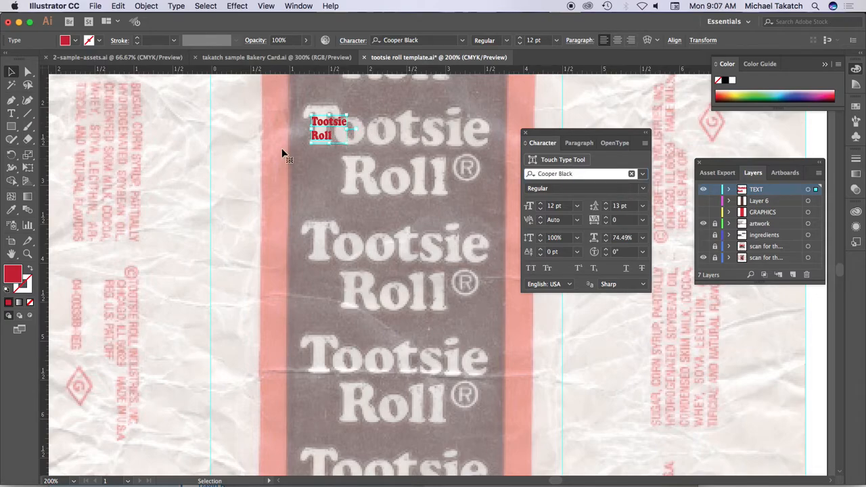
- Fill the Tootsie Roll text with white and enlarge it to about 64 pt, placed over the template's Tootsie line
left_click(732, 80)
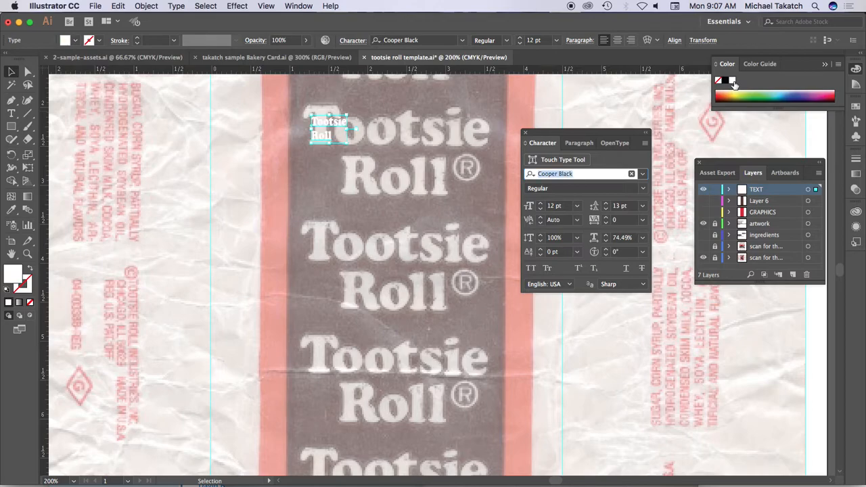
left_click_drag(347, 144, 571, 265)
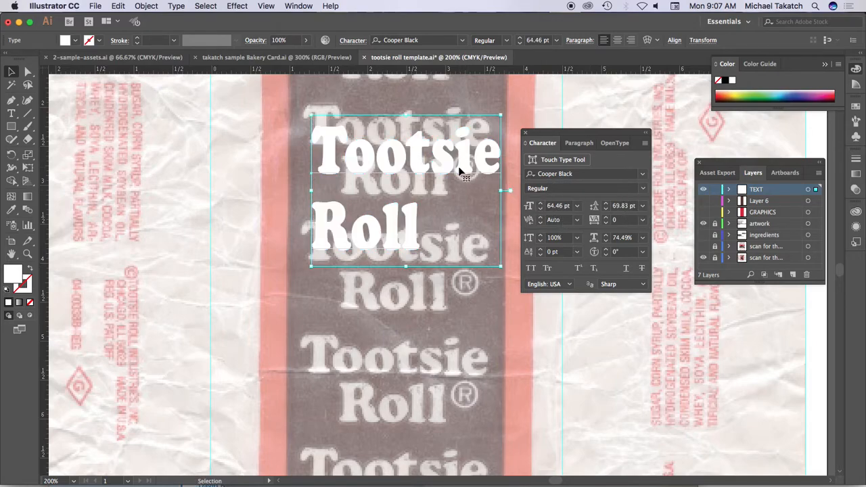
left_click_drag(440, 150, 433, 139)
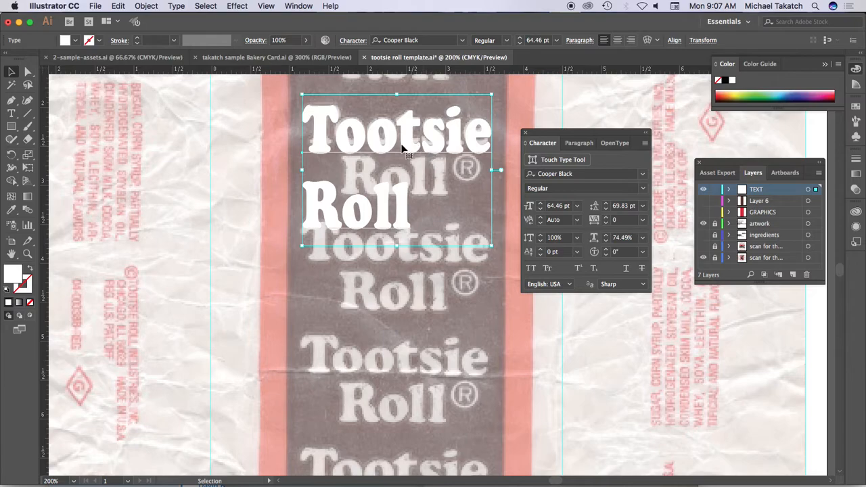
- Swap the text to a white outline without fill and fit it to the template at about 56 pt and 79% horizontal scale
left_click(31, 269)
left_click_drag(491, 245, 471, 230)
key("super+space")
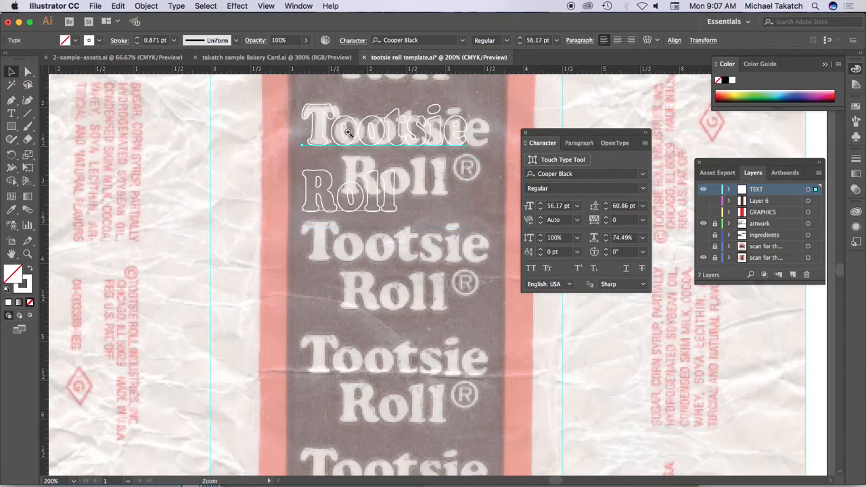
left_click(349, 127)
left_click(424, 268)
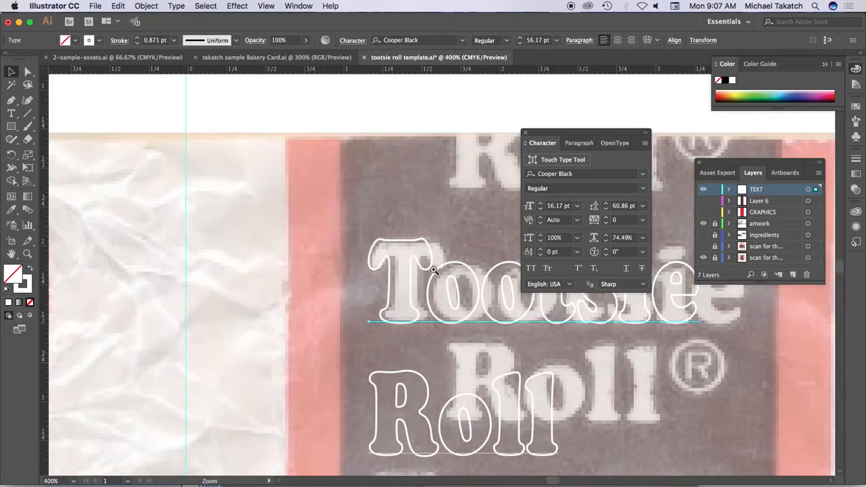
key("space")
left_click_drag(477, 283, 240, 183)
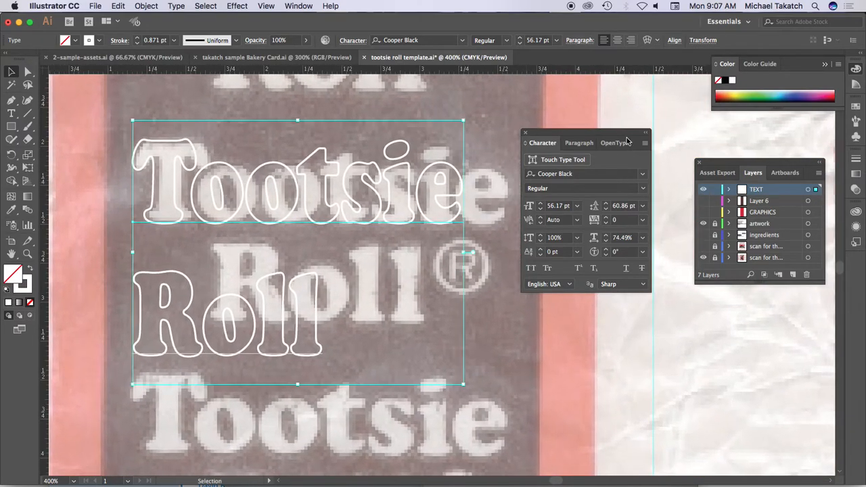
left_click_drag(596, 131, 622, 214)
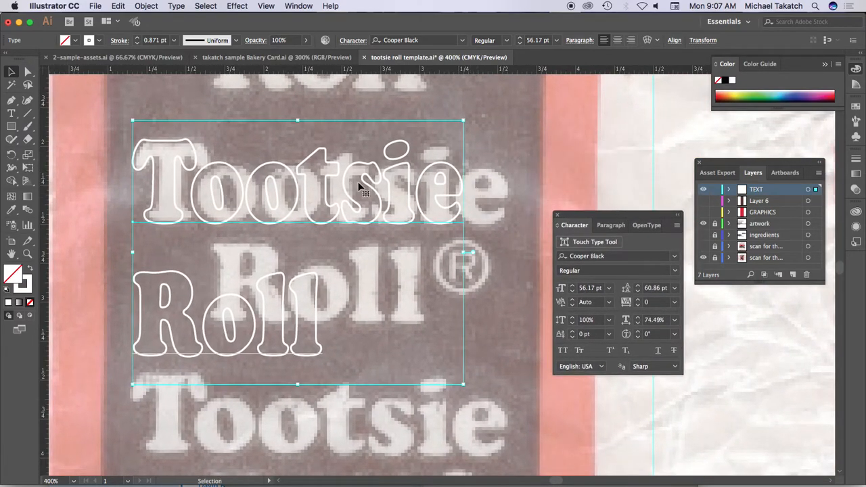
left_click_drag(379, 166, 384, 173)
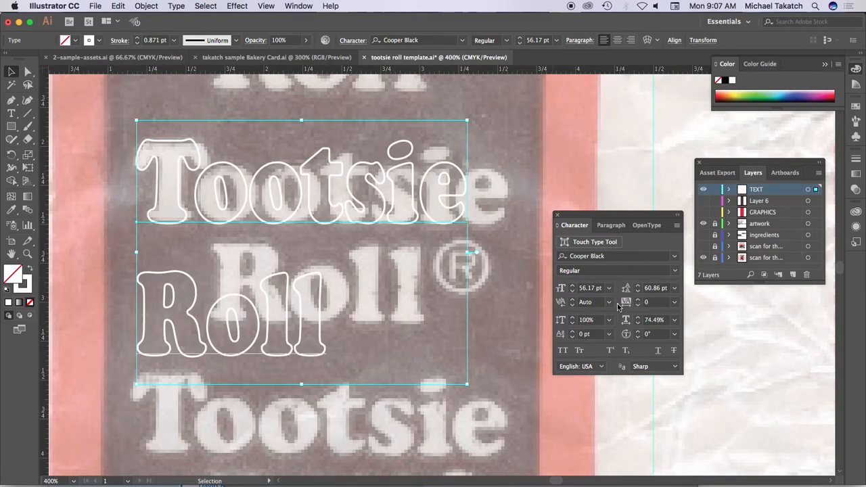
left_click_drag(468, 253, 487, 254)
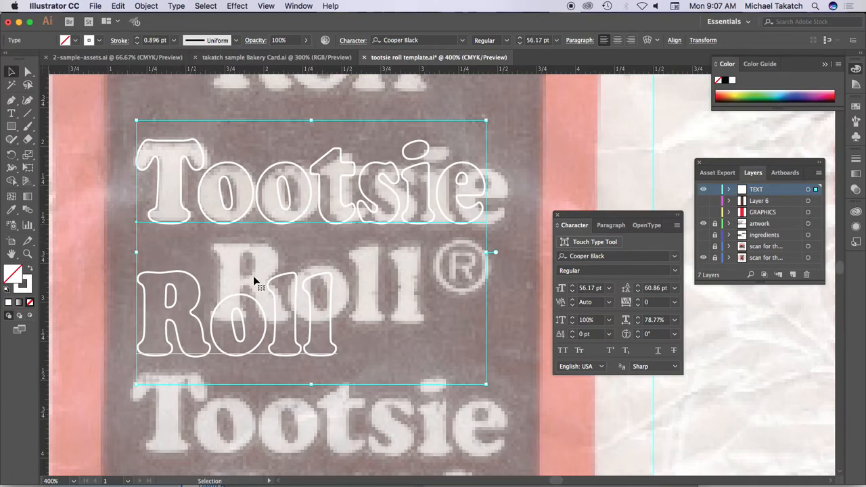
- Reduce the text's leading to 45 pt so the Roll line matches the height of the template's Roll
left_click(661, 289)
key("Down")
key("Down")
key("Down")
key("Down")
key("Down")
key("Down")
key("Down")
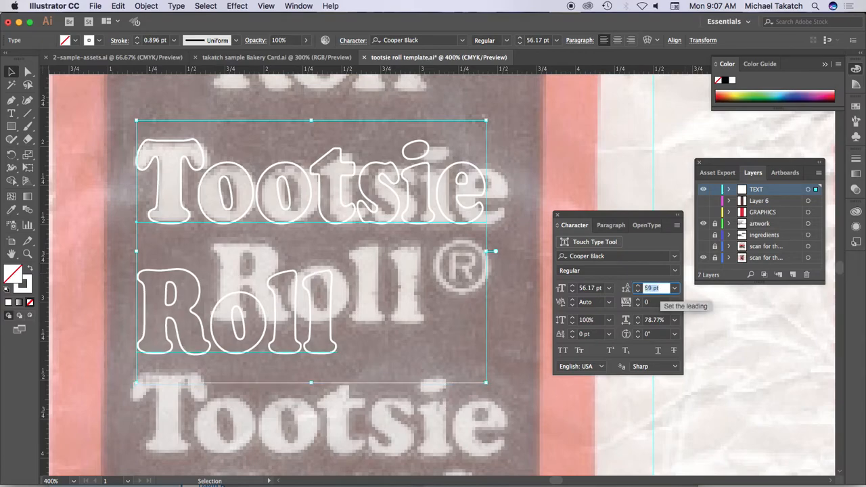
key("Down")
key("Down")
key("Down")
key("Down")
key("Down")
key("Down")
key("Down")
key("Down")
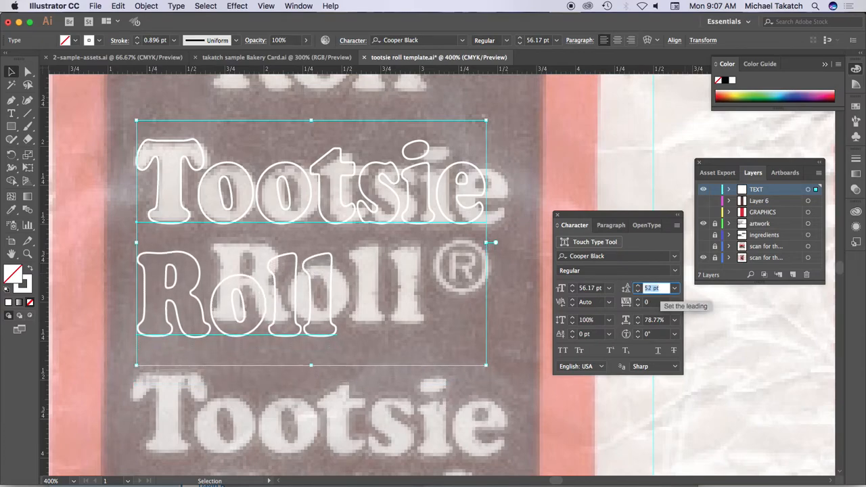
key("Down")
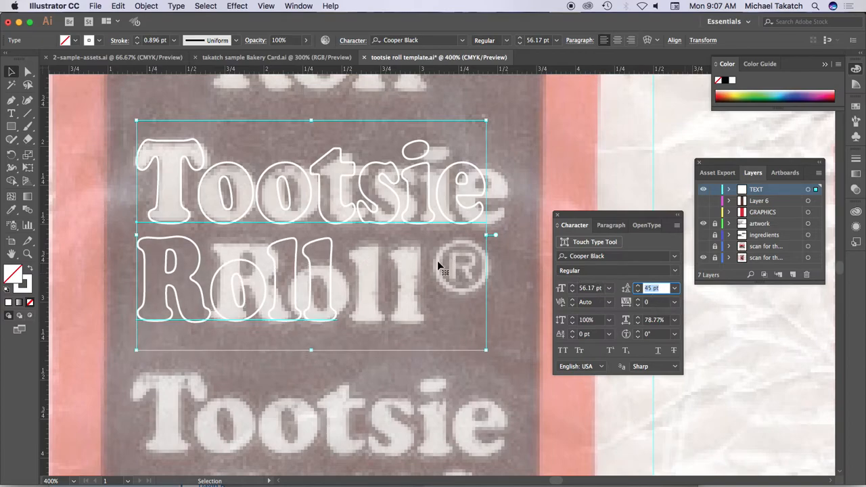
- Indent the word Roll to sit over the template's Roll and swap the text back to white fill without stroke
left_click(12, 113)
left_click(144, 272)
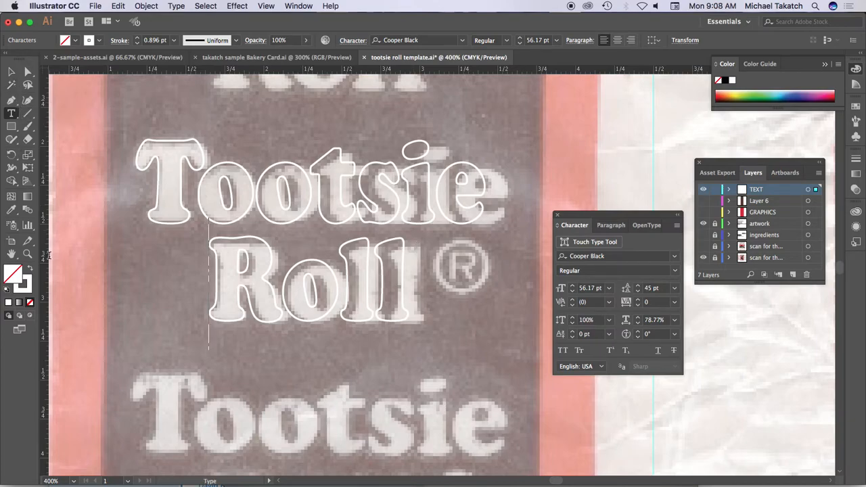
left_click(30, 269)
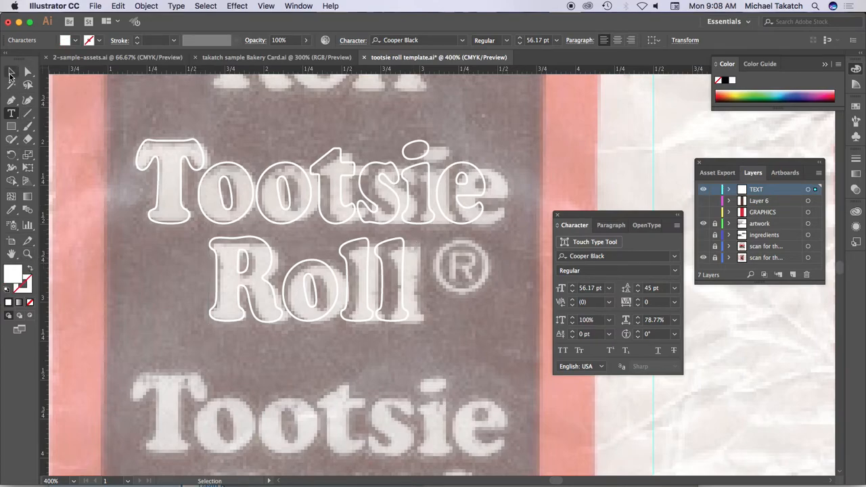
key("Escape")
left_click(30, 269)
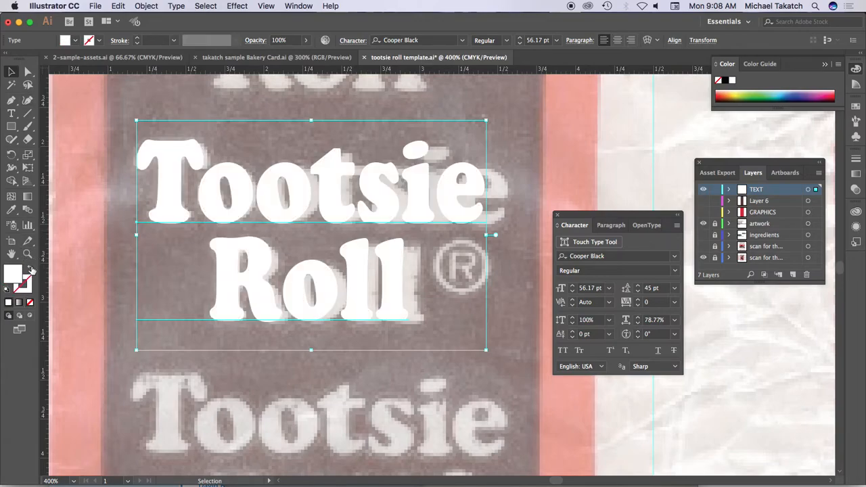
- Add a separate ® text object on the blank paper between the red band and the ingredients text
left_click_drag(595, 215, 682, 325)
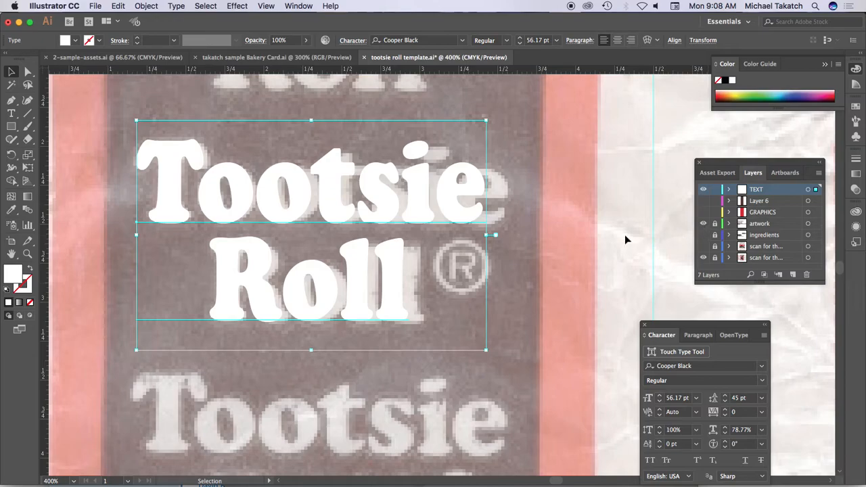
scroll(625, 237, "right", 2)
key("a")
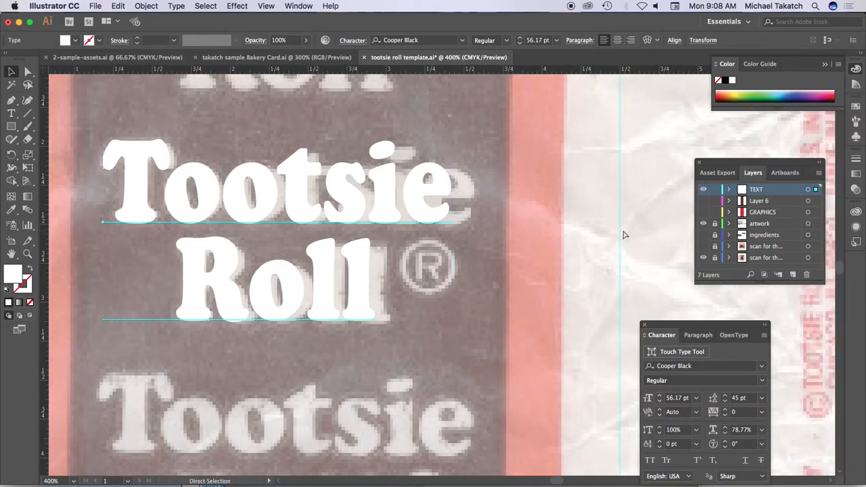
key("super+minus")
key("super+minus")
left_click_drag(556, 232, 399, 131)
key("v")
left_click_drag(688, 325, 576, 351)
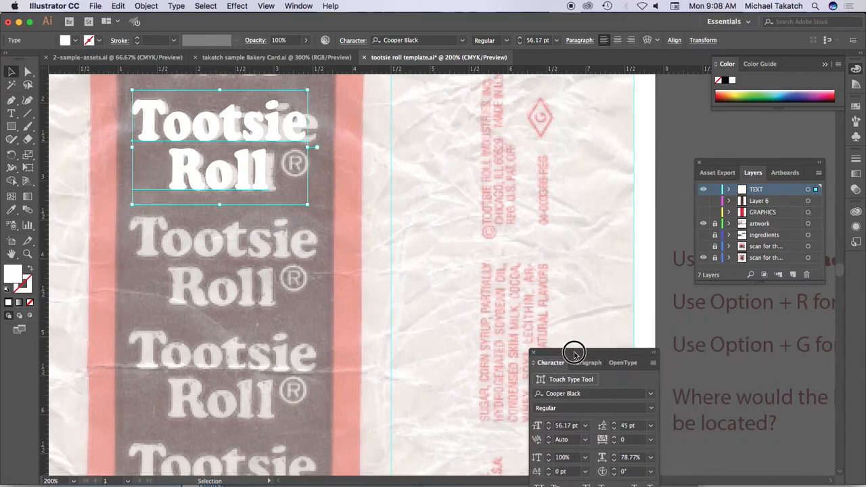
left_click(10, 113)
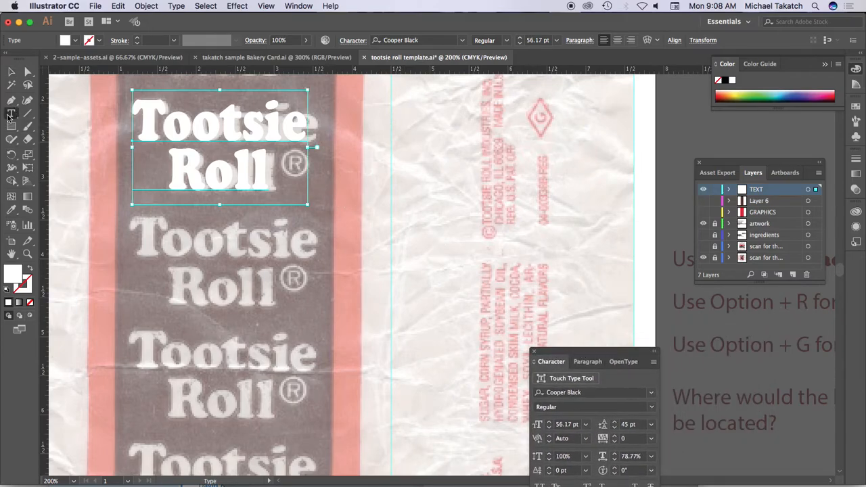
left_click(406, 171)
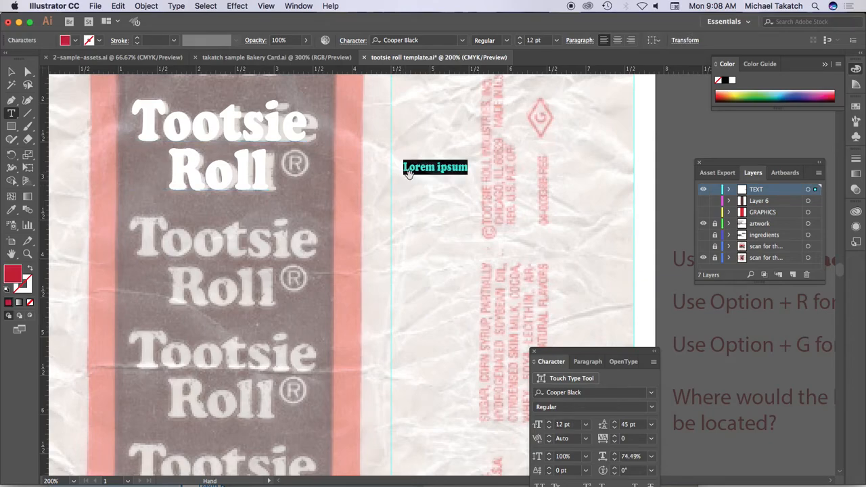
type("®")
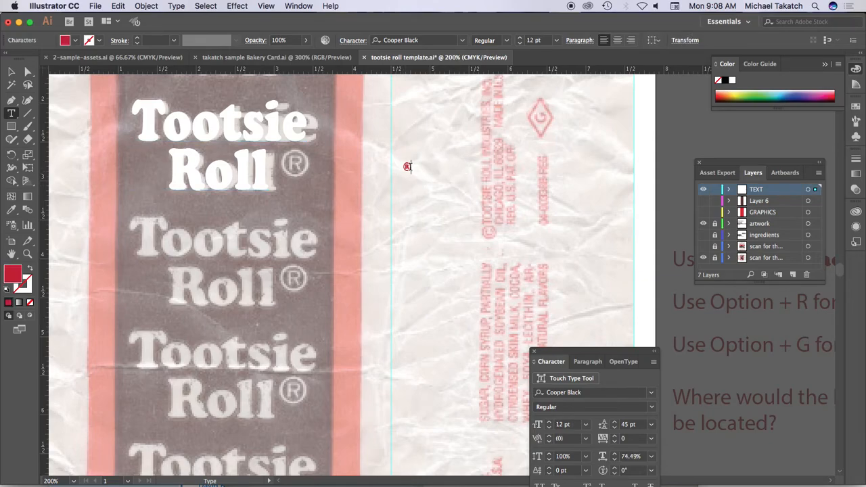
- Set the horizontal scale of the ® symbol to 100%
key("super+equal")
key("super+equal")
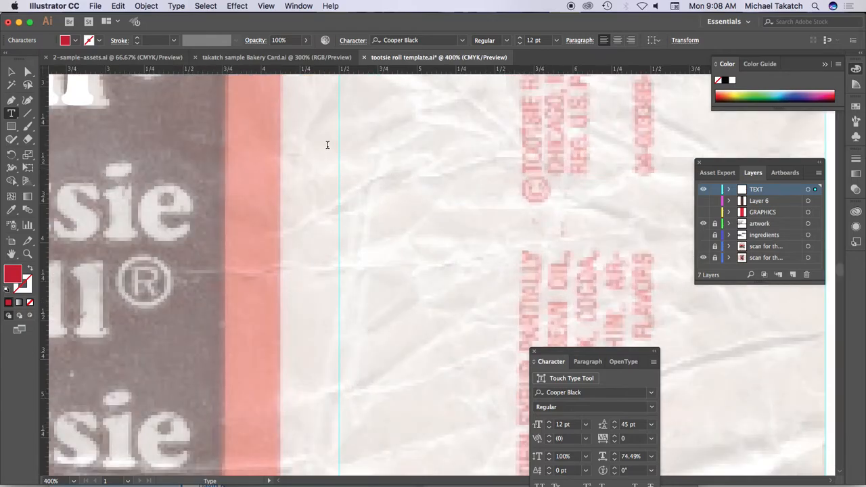
scroll(327, 146, "up", 2)
left_click(11, 71)
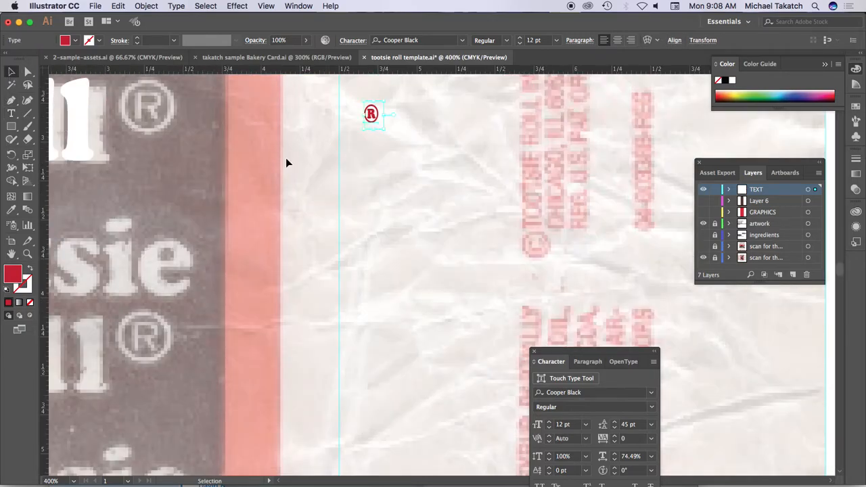
scroll(307, 162, "up", 1)
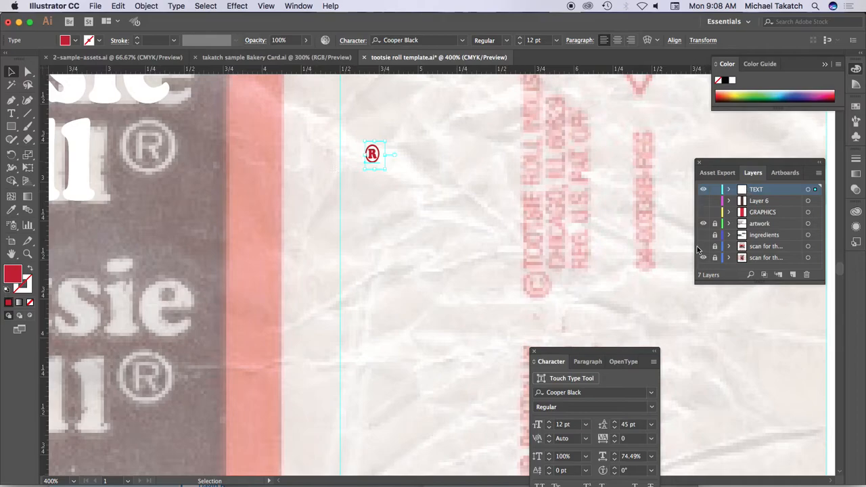
left_click_drag(626, 355, 505, 145)
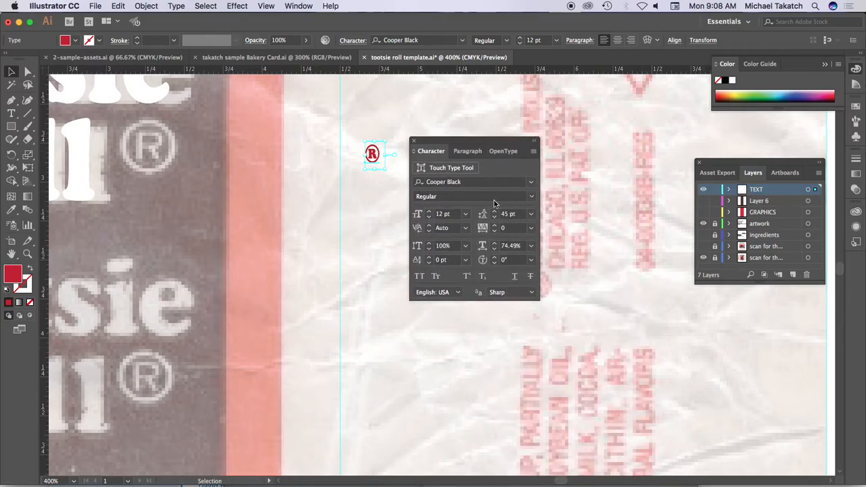
left_click(514, 246)
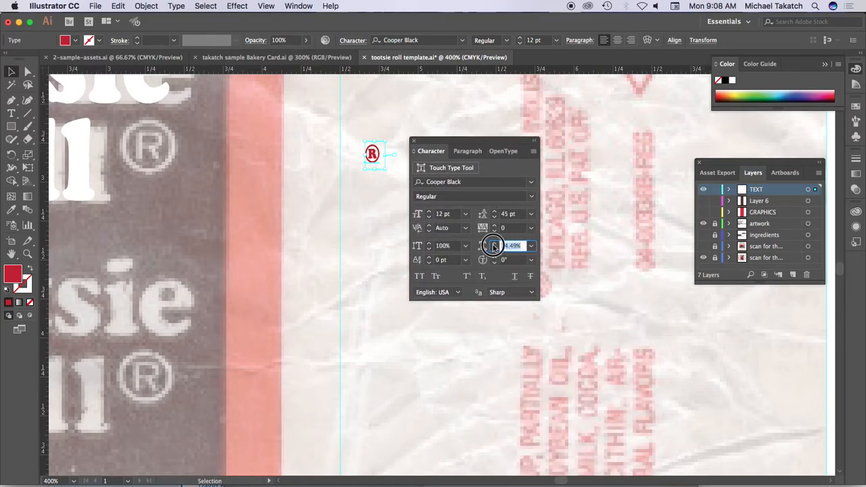
type("100")
key("Return")
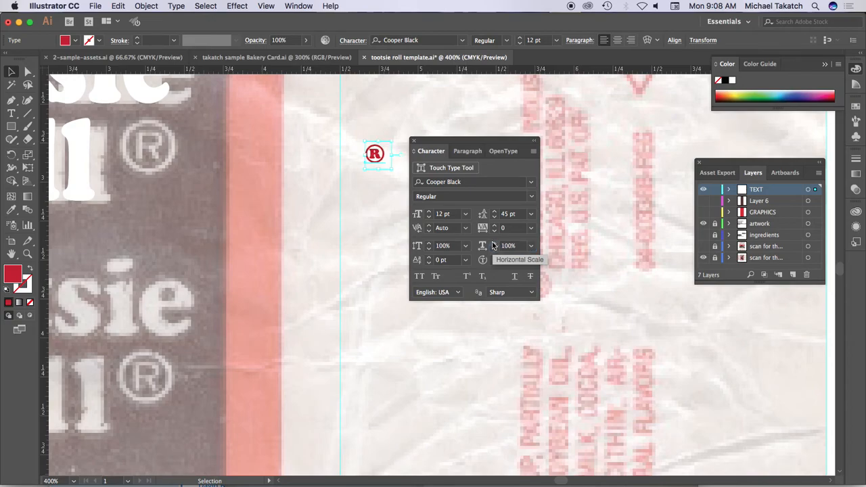
- Set the ® symbol's font to Helvetica Bold and fill it with white
left_click(461, 182)
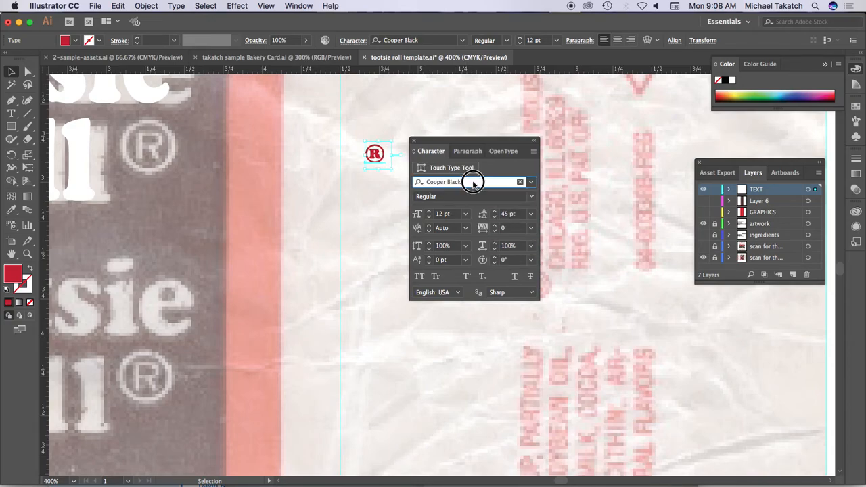
type("he")
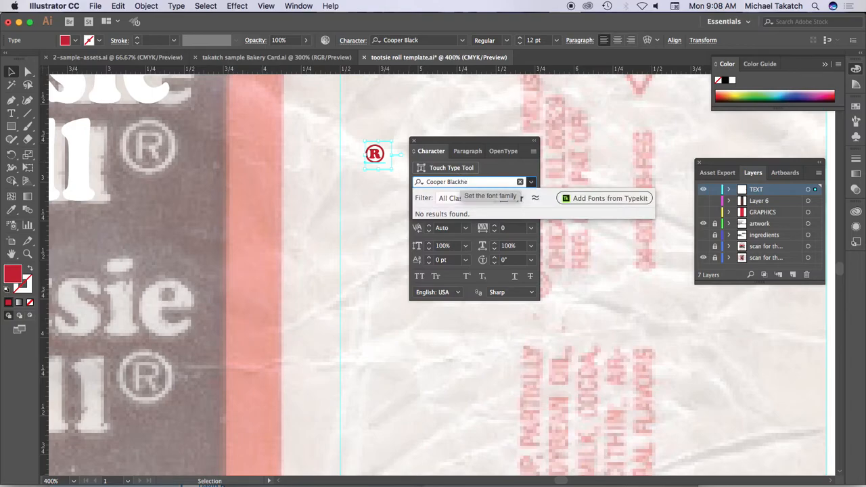
key("super+a")
type("he")
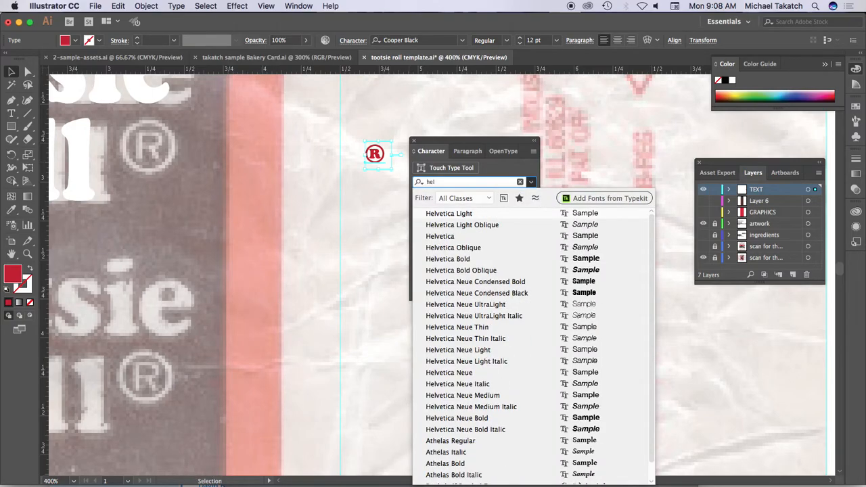
type("l")
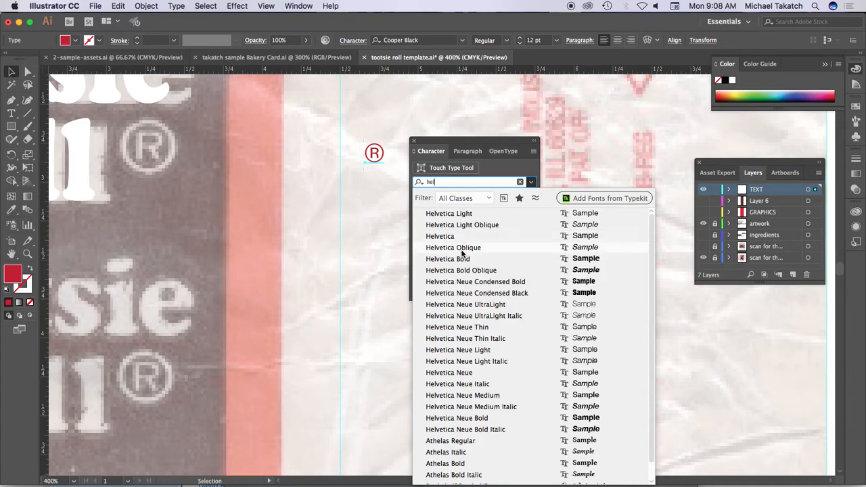
left_click(465, 258)
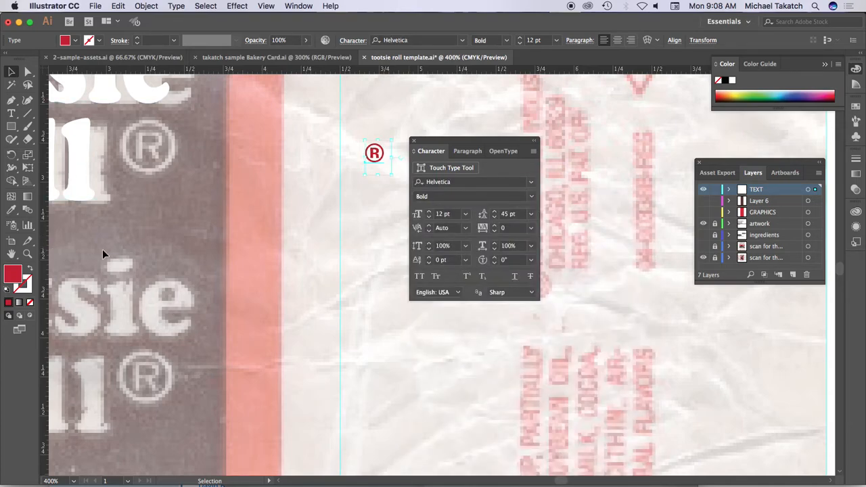
left_click(732, 81)
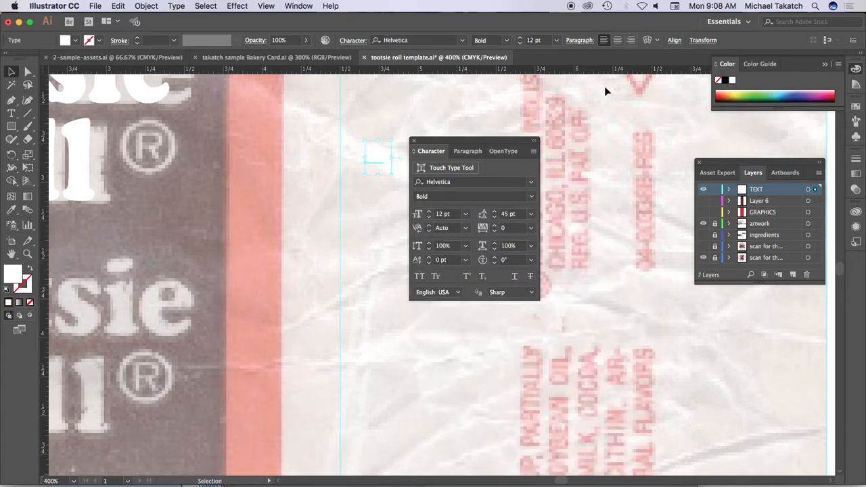
- Place the ® over the template's ® enlarged to about 34.92 pt, and switch its font style to Regular
left_click(11, 72)
left_click_drag(376, 157, 167, 157)
left_click_drag(188, 202, 199, 213)
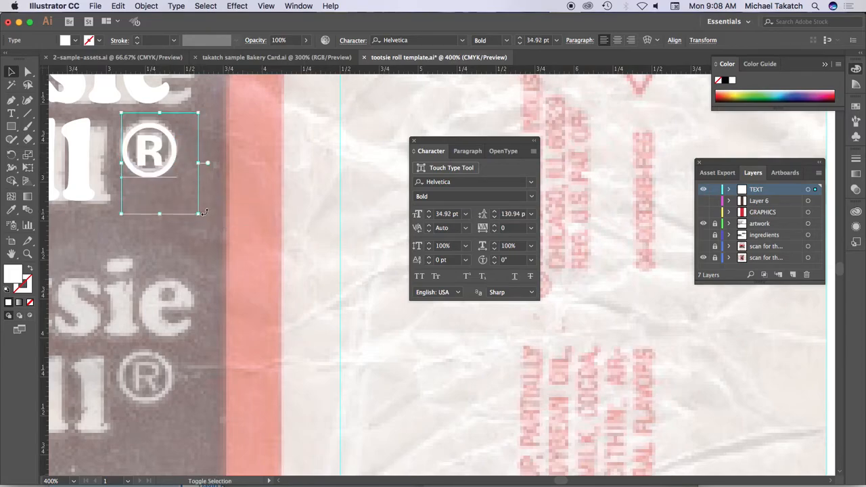
key("Up")
key("Left")
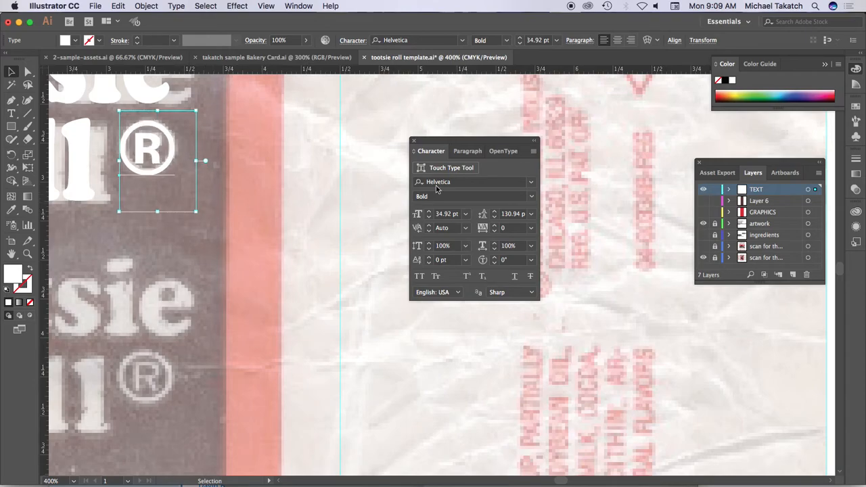
left_click(531, 196)
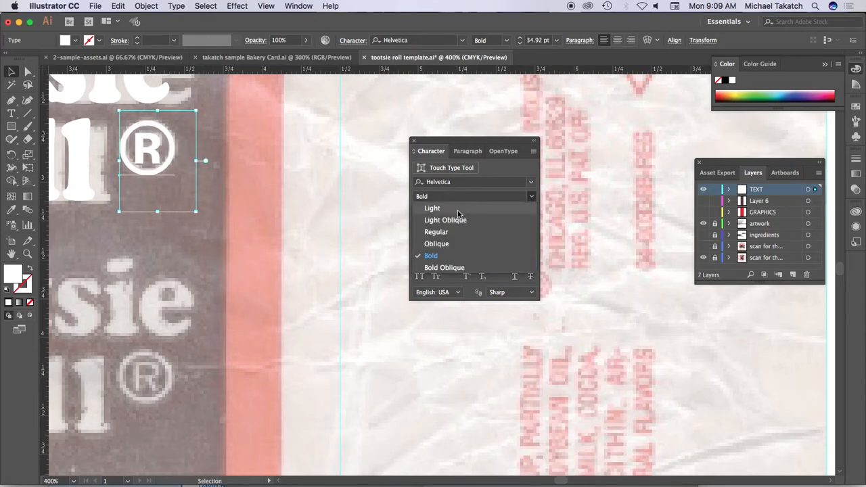
left_click(453, 231)
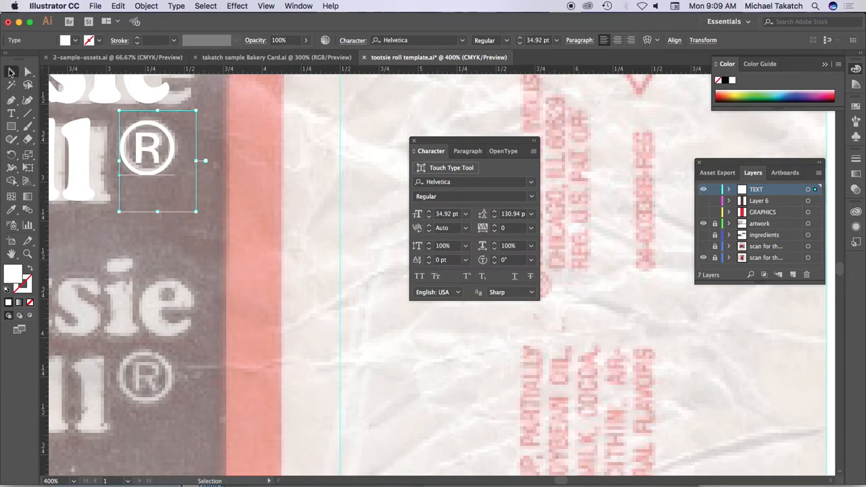
- Group the ® symbol with the Tootsie Roll text
scroll(316, 231, "left", 4)
key("super+minus")
key("super+minus")
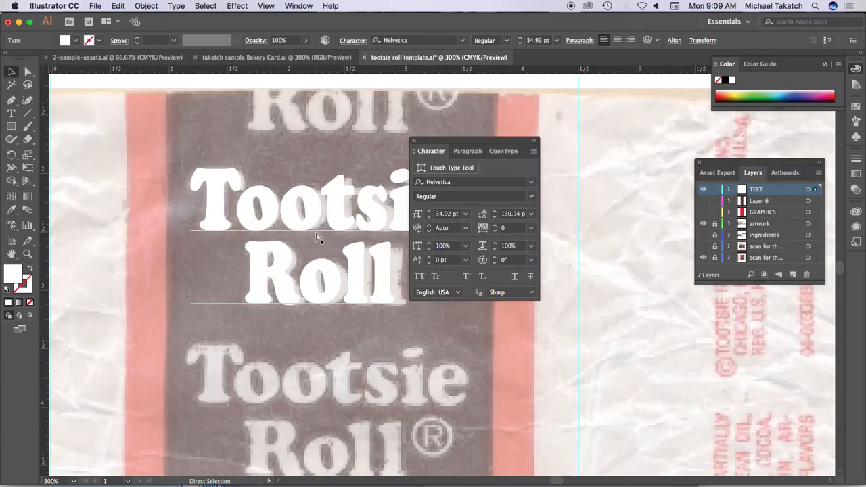
left_click_drag(423, 150, 569, 297)
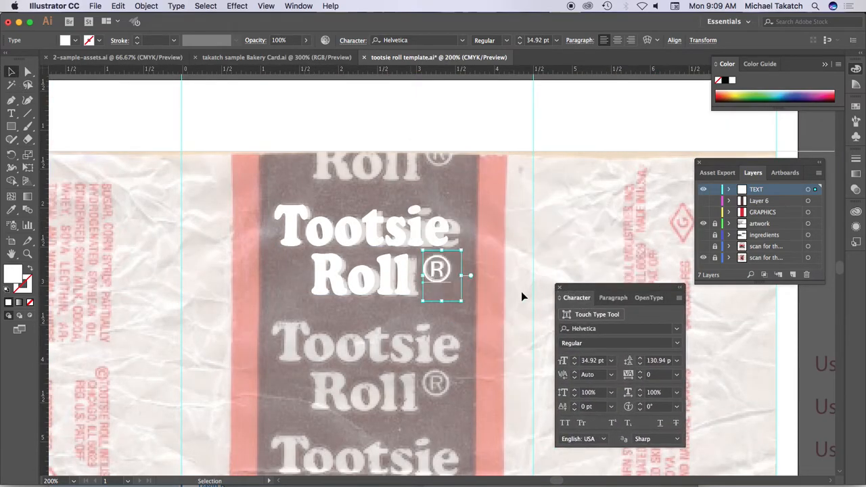
left_click(349, 232)
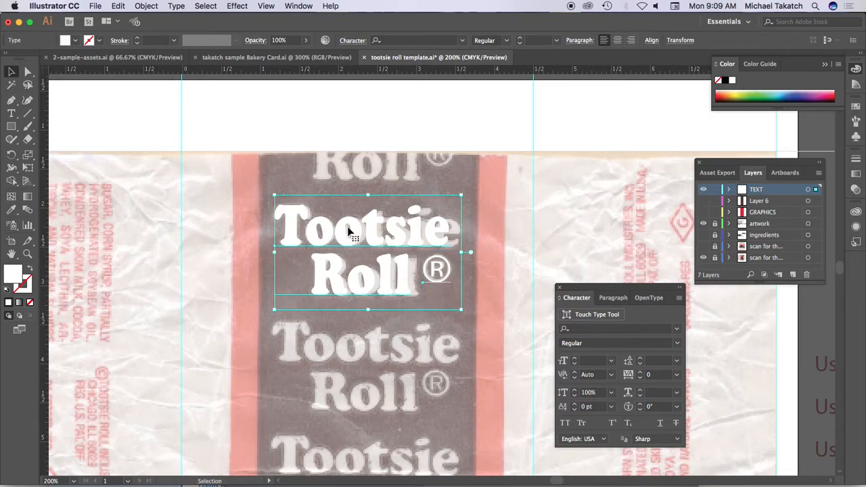
left_click(146, 6)
left_click(162, 47)
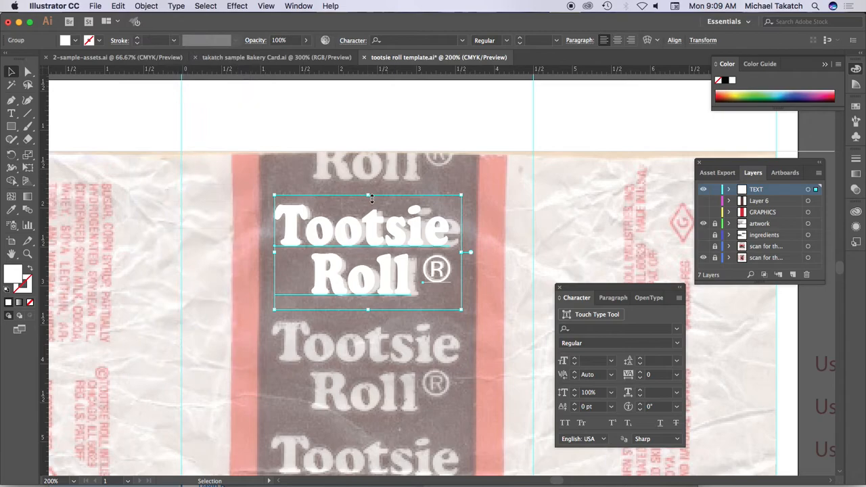
- Copy the lettering group straight down onto the template's next wordmark and repeat the copy at equal spacing past the artboard's lower edge
key("super+minus")
key("super+minus")
key("space")
left_click_drag(448, 246, 382, 215)
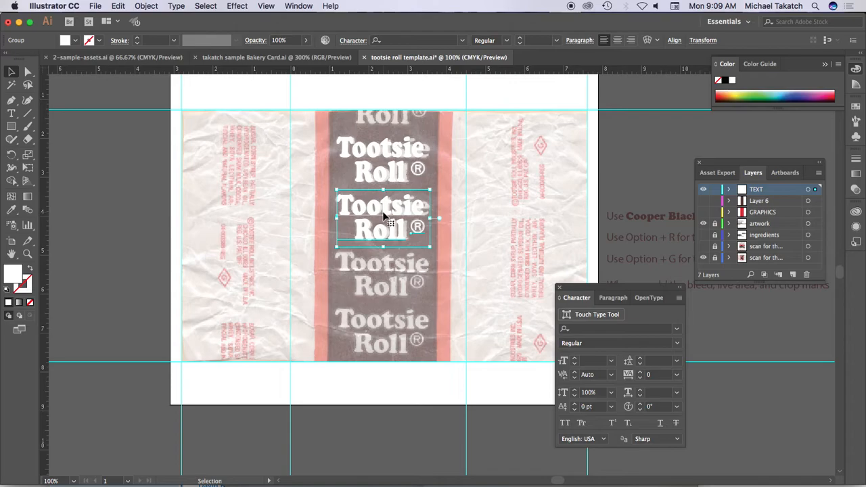
key("super+d")
key("super+d")
key("super+d")
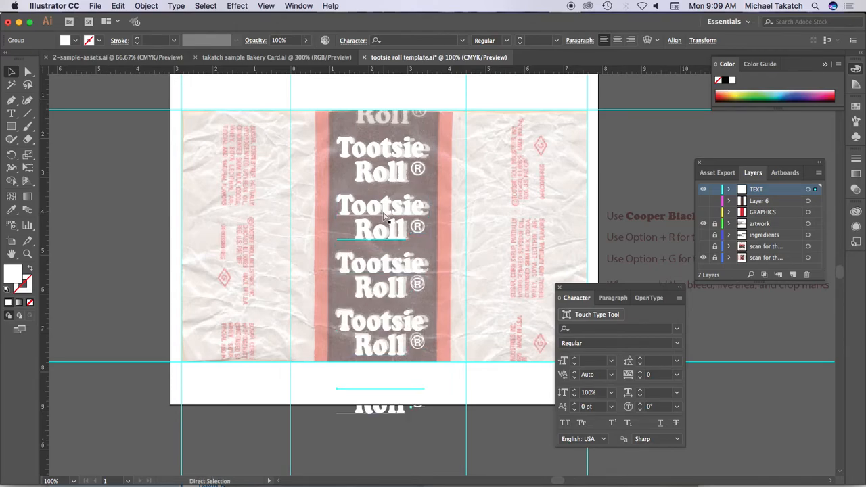
key("super+d")
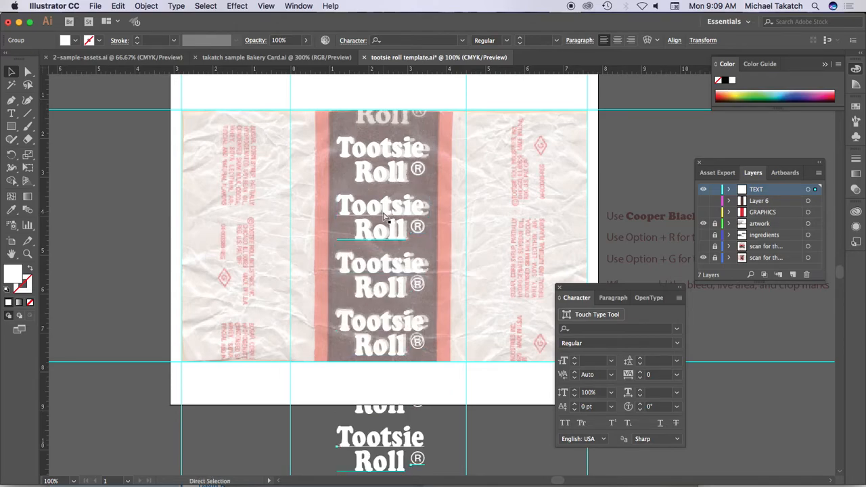
- Select the column of lettering groups and move it up one repeat so it covers the cropped Roll at the wrapper's upper edge
key("super+shift+a")
scroll(396, 210, "down", 3)
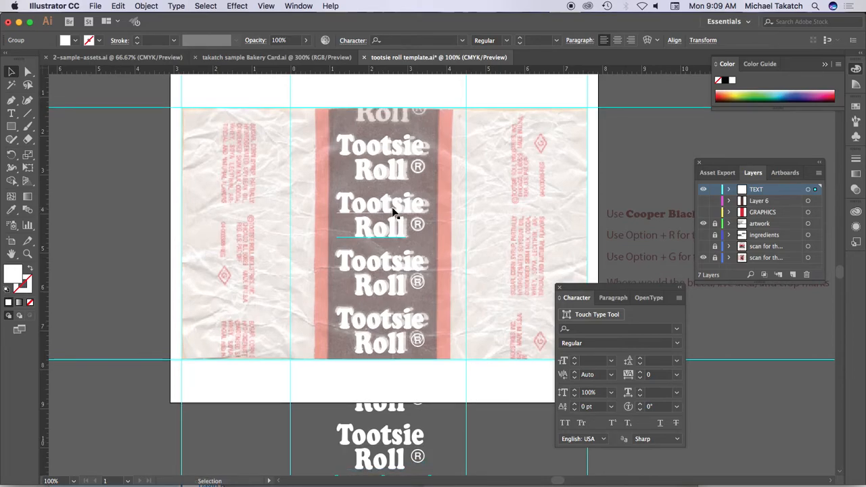
left_click_drag(331, 111, 421, 458)
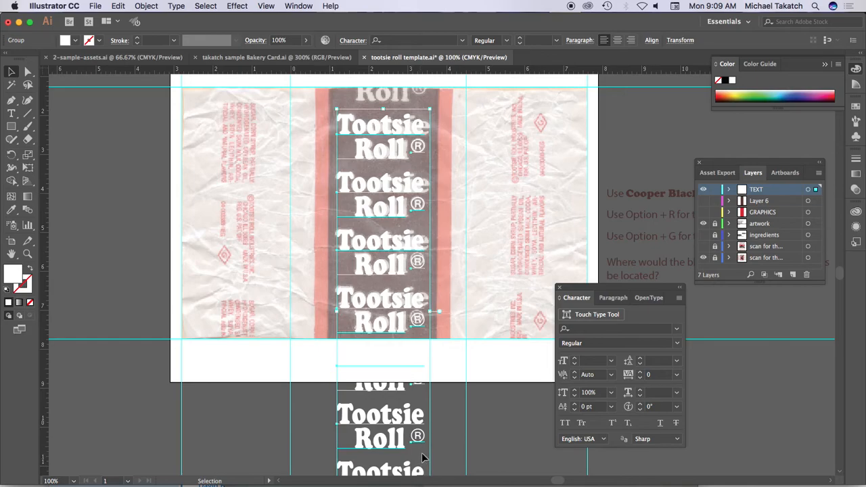
left_click_drag(384, 258, 384, 188)
scroll(403, 233, "up", 2)
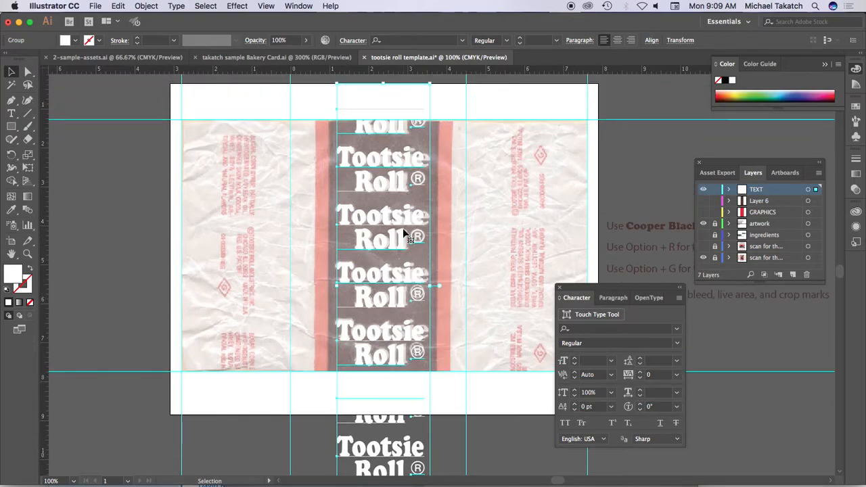
- Show the Layer 6 and GRAPHICS layers behind the lettering and deselect everything
left_click(702, 201)
left_click(703, 211)
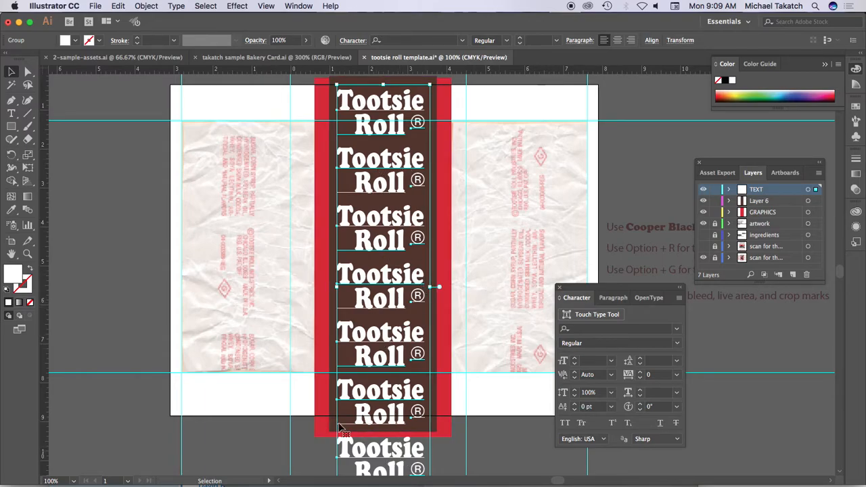
left_click(271, 428)
left_click(11, 113)
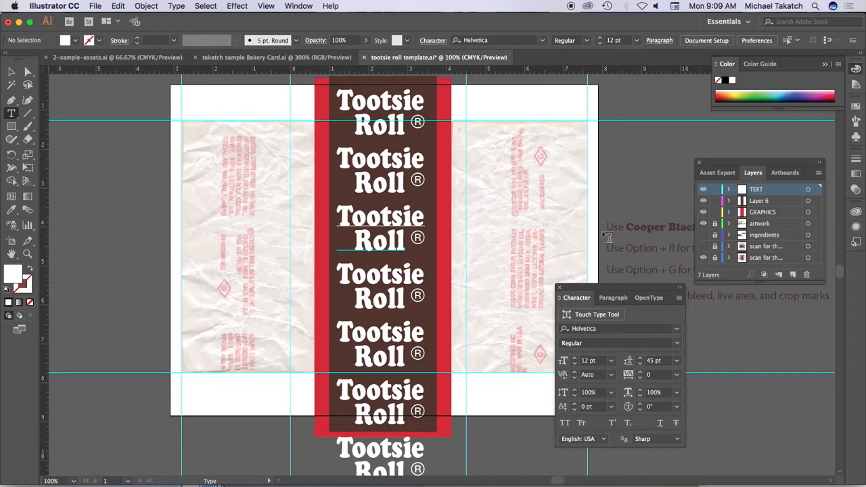
- Toggle the TEXT, Layer 6 and GRAPHICS layers off and back on to review how the artwork is layered
left_click(702, 190)
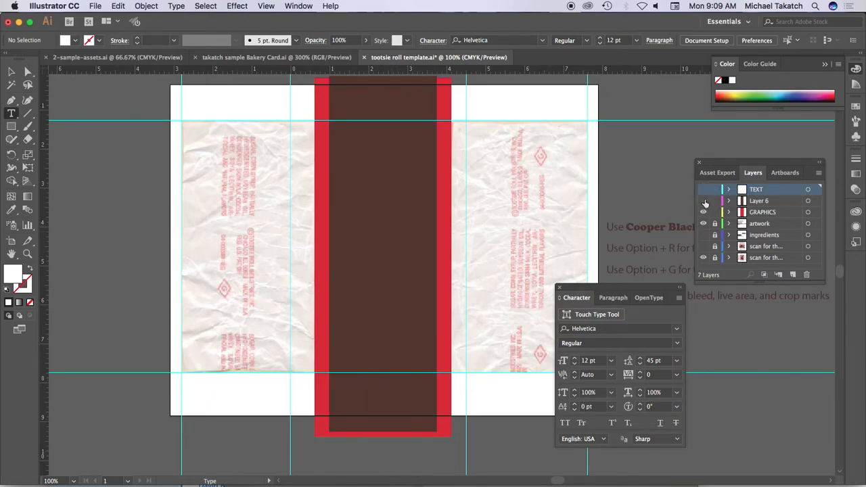
left_click(703, 201)
left_click(704, 212)
left_click(703, 211)
left_click(703, 201)
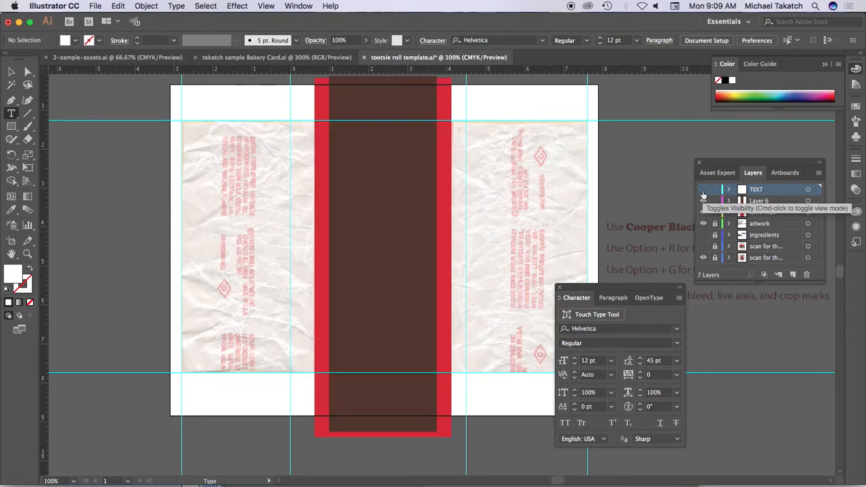
left_click(703, 191)
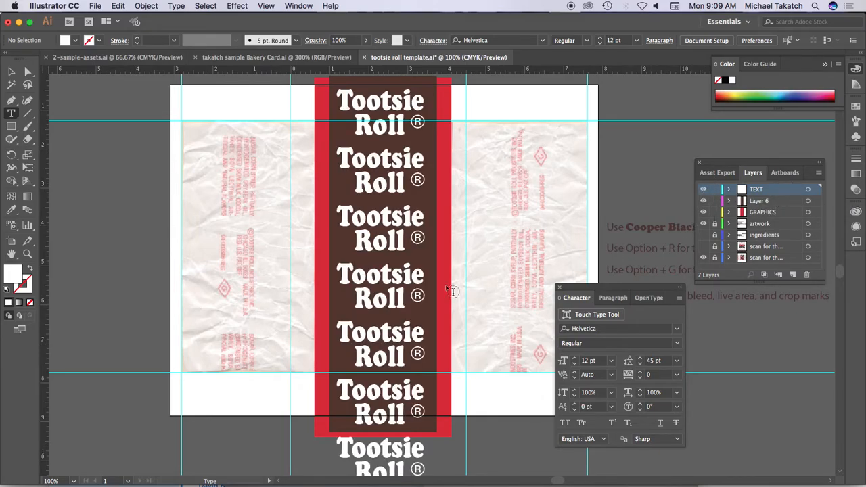
- Hide the TEXT, Layer 6, GRAPHICS and artwork layers and show the scan layer with the horizontal ingredients text
left_click_drag(704, 193, 712, 243)
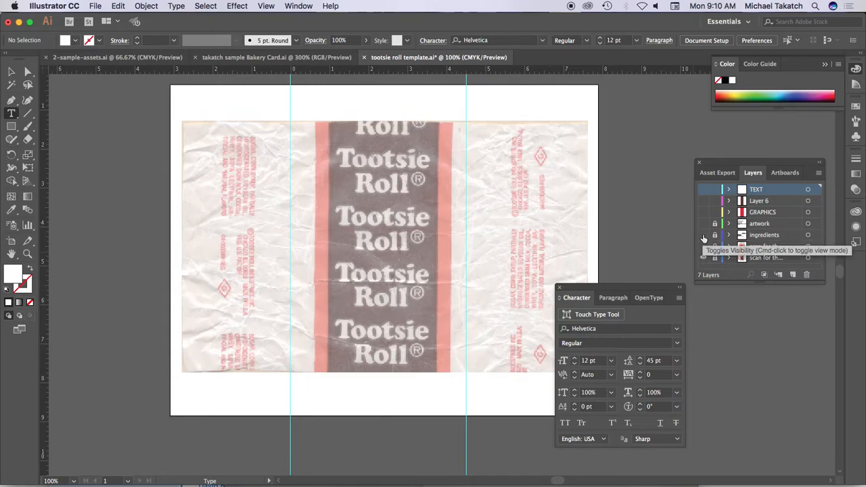
left_click(703, 235)
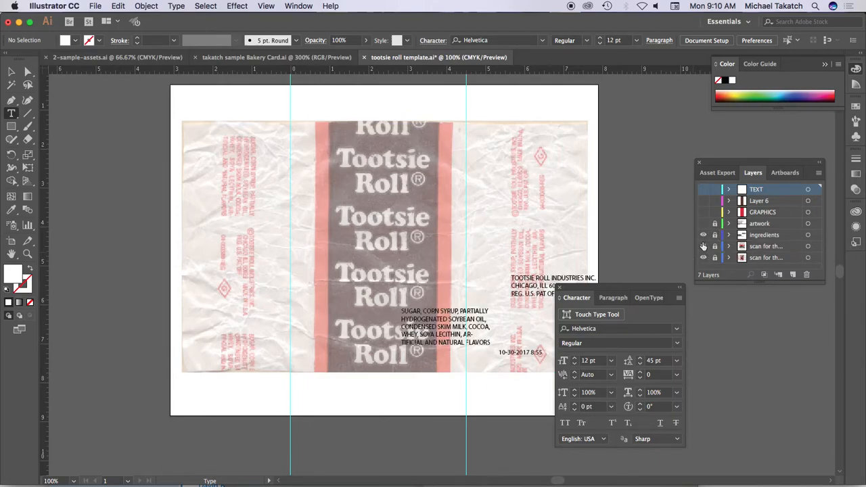
left_click(703, 246)
left_click(703, 234)
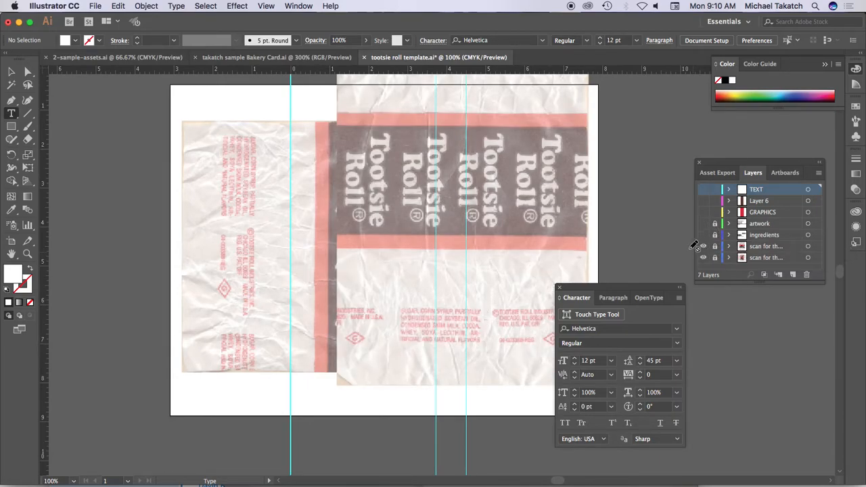
- Show and unlock the ingredients layer over the scan's printed ingredients text
key("super+equal")
key("super+equal")
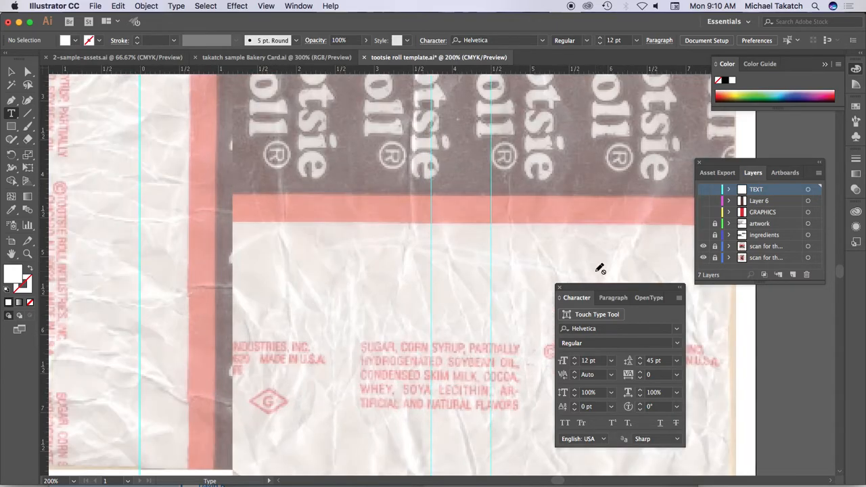
key("super+equal")
left_click(12, 255)
left_click_drag(475, 411, 280, 170)
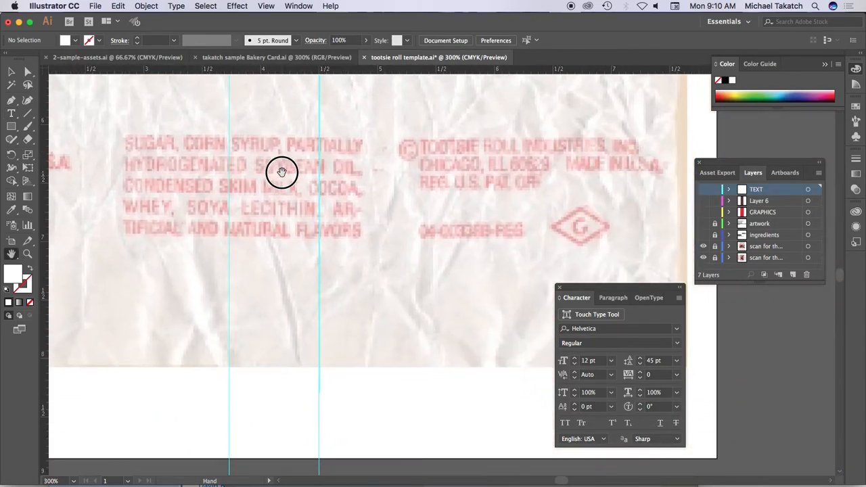
left_click(703, 236)
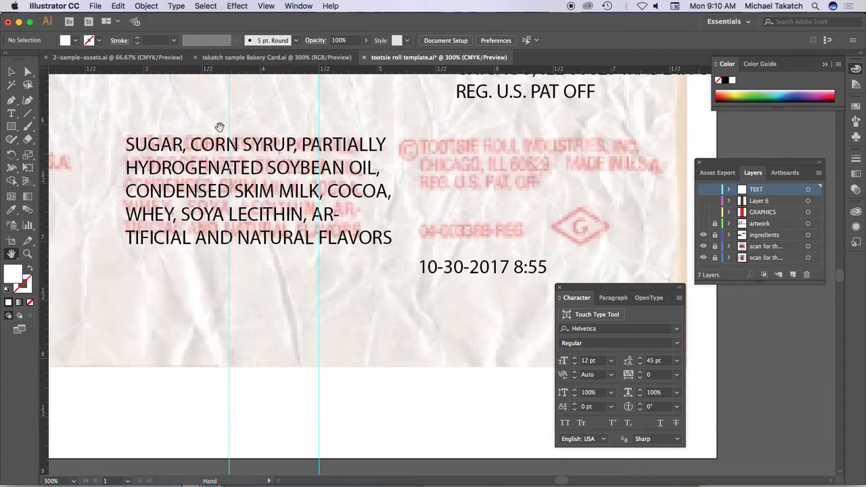
key("v")
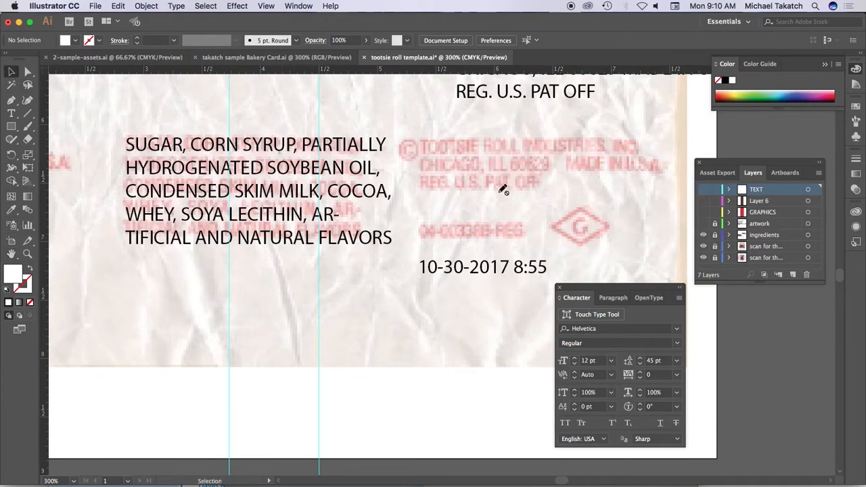
left_click(715, 235)
- Fill the ingredients paragraph beginning with SUGAR, CORN SYRUP with the wrapper's red swatch
left_click(238, 170)
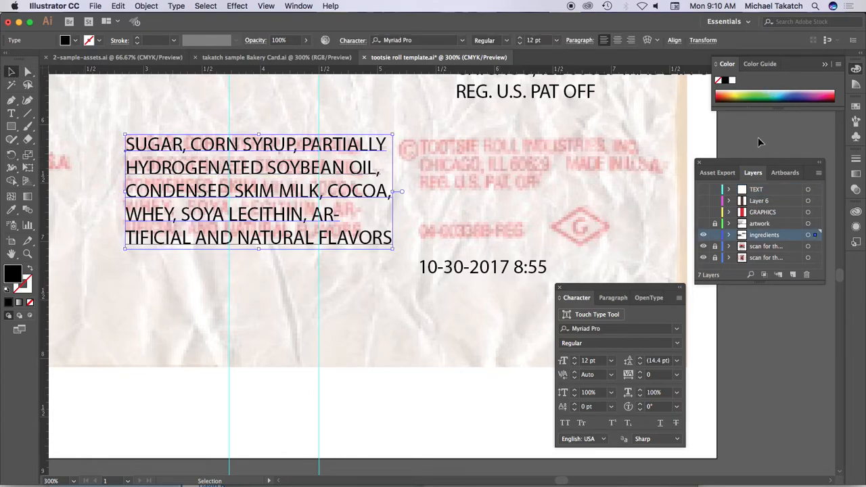
left_click(857, 105)
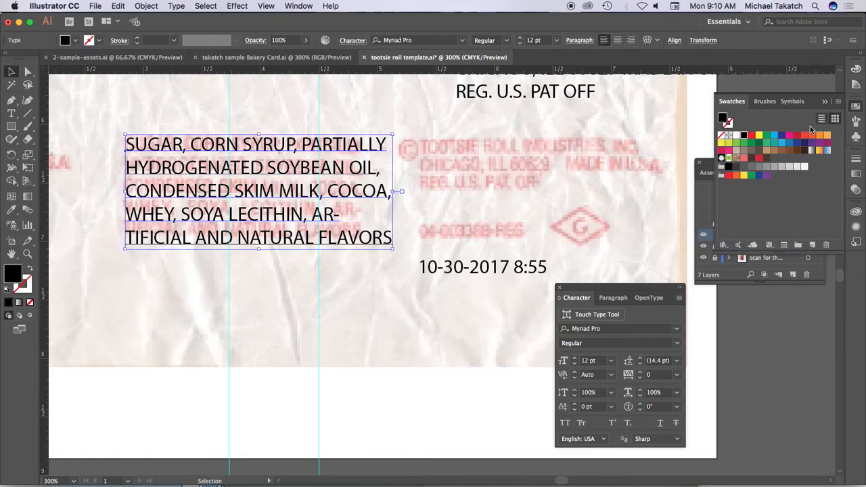
left_click(760, 159)
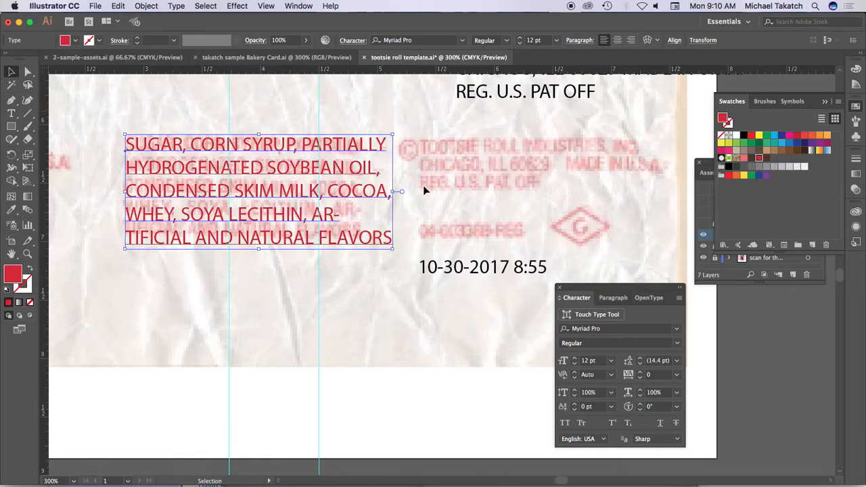
- Narrow the ingredients paragraph to about 91% horizontal scale to match the scanned text's width and set its leading to 13 pt
left_click_drag(348, 155, 348, 213)
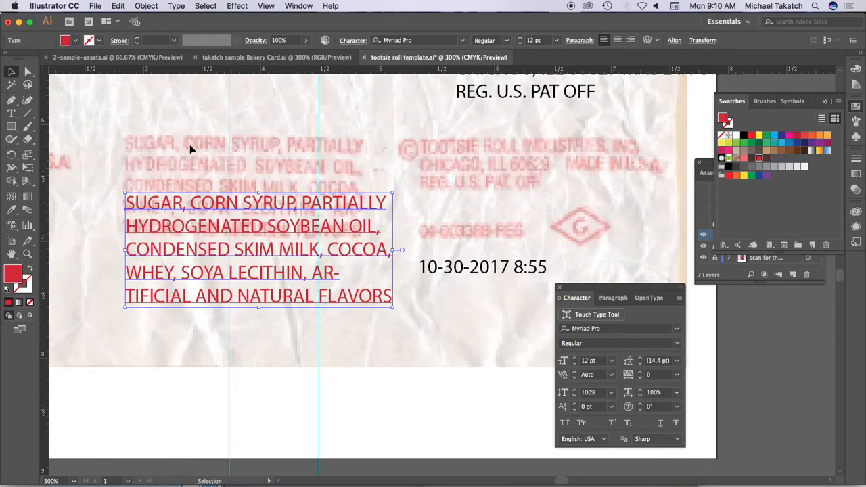
key("ctrl+z")
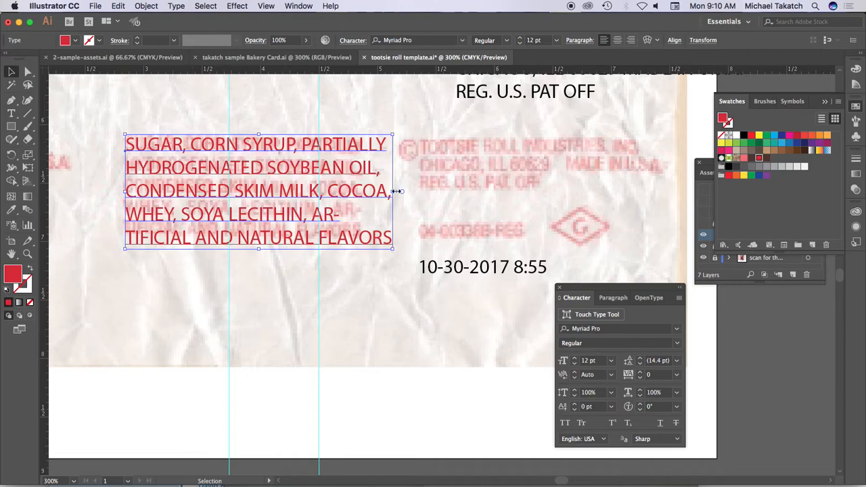
left_click_drag(392, 193, 369, 193)
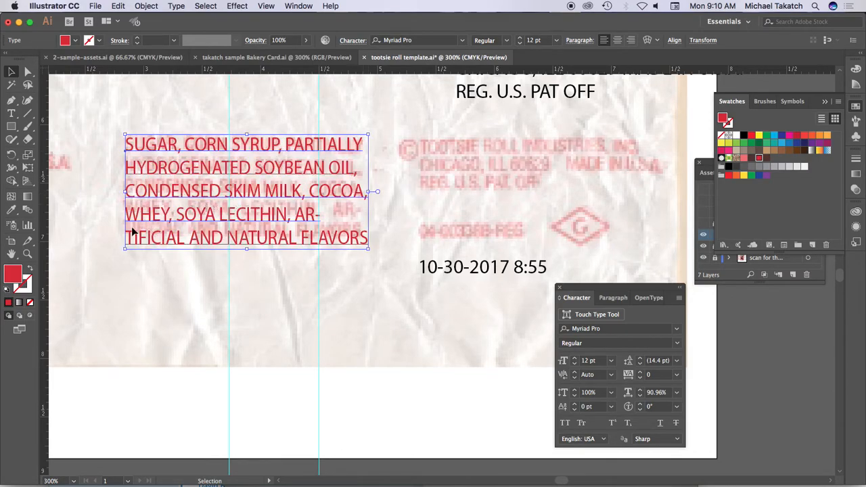
left_click(657, 363)
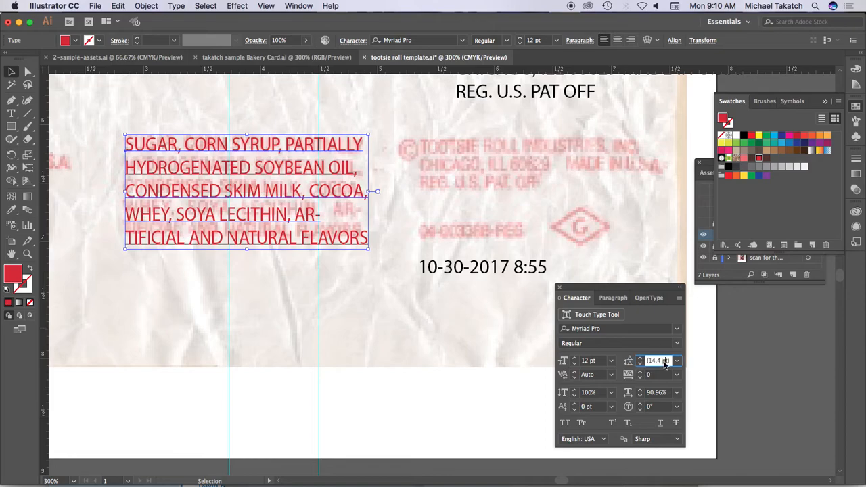
key("Down")
key("Down")
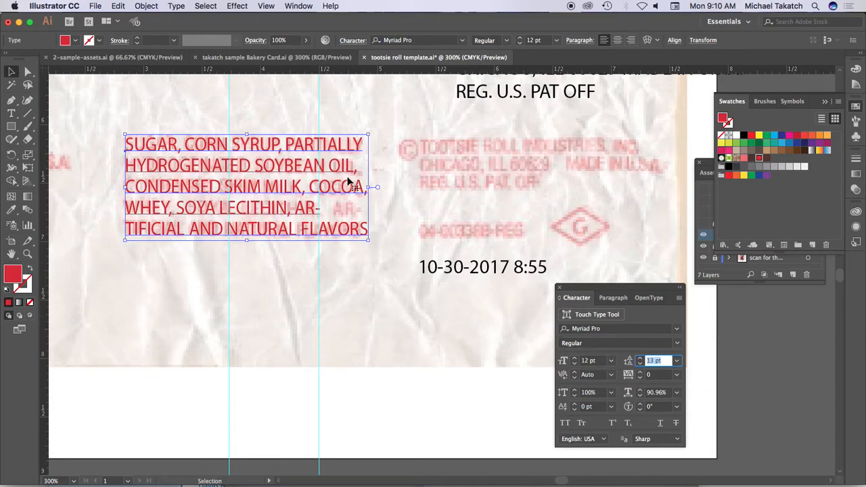
- Create a character style from the selected ingredients paragraph and name it ingredients
scroll(410, 167, "up", 3)
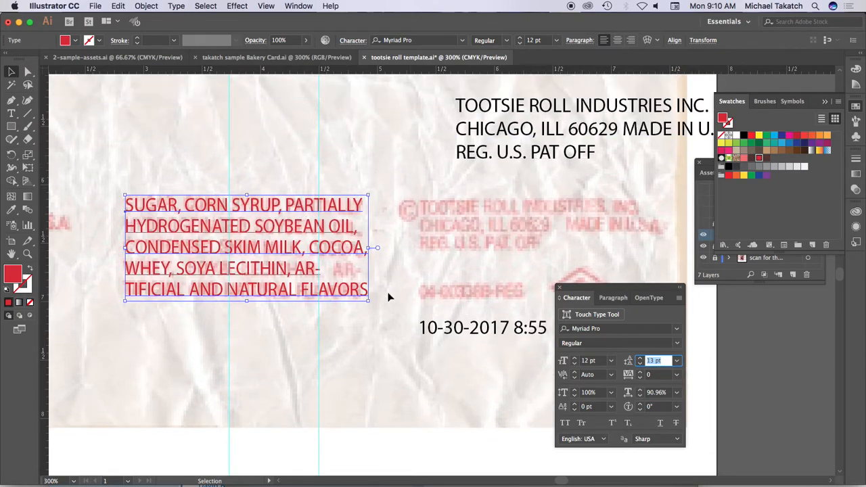
left_click_drag(710, 171, 719, 289)
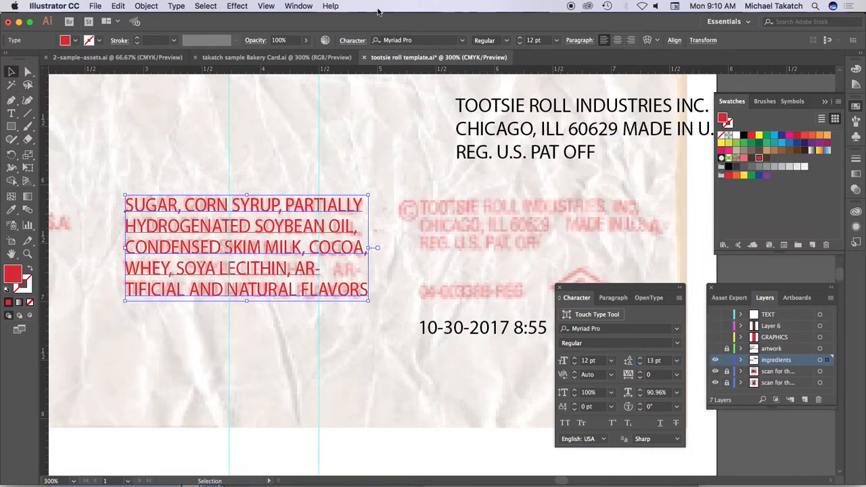
left_click(298, 6)
mouse_move(312, 467)
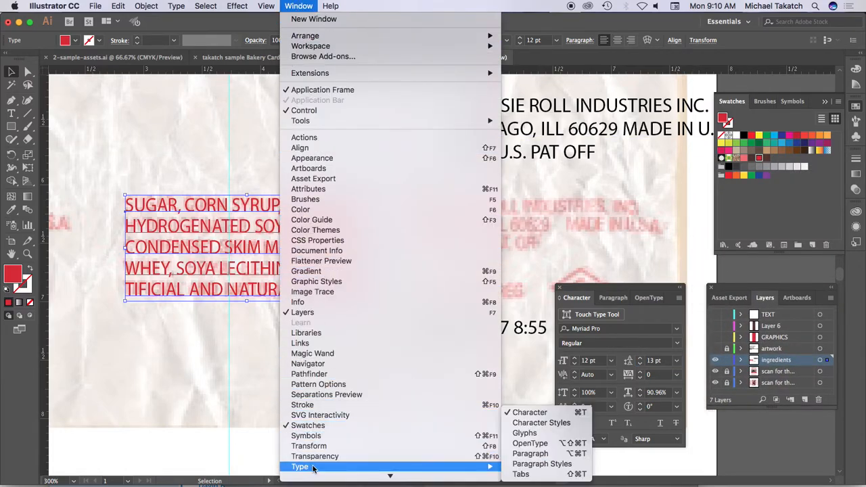
left_click(541, 423)
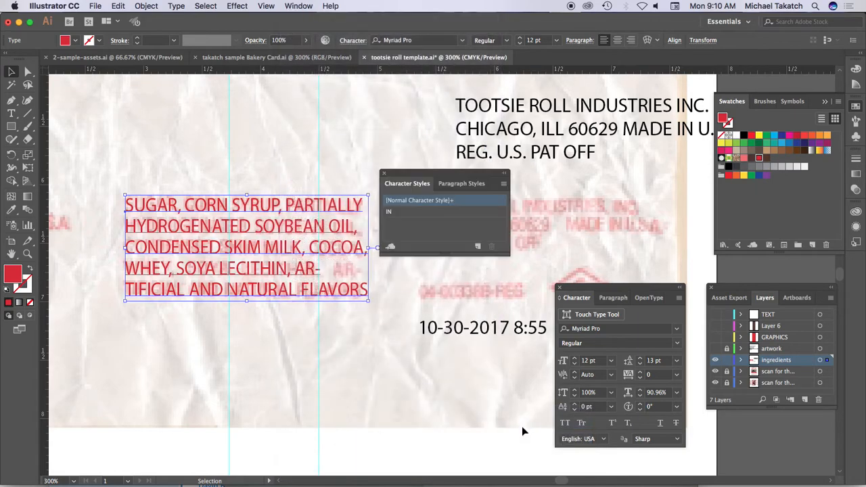
left_click_drag(417, 175, 264, 92)
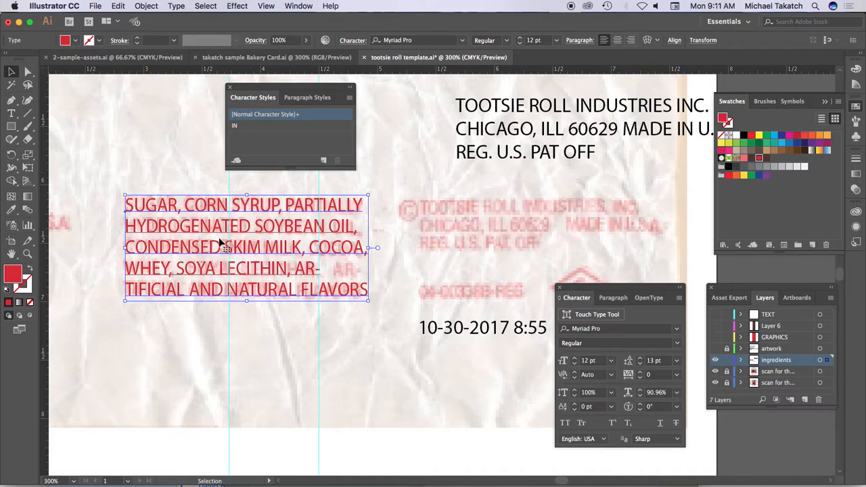
left_click(324, 162)
left_click(269, 138)
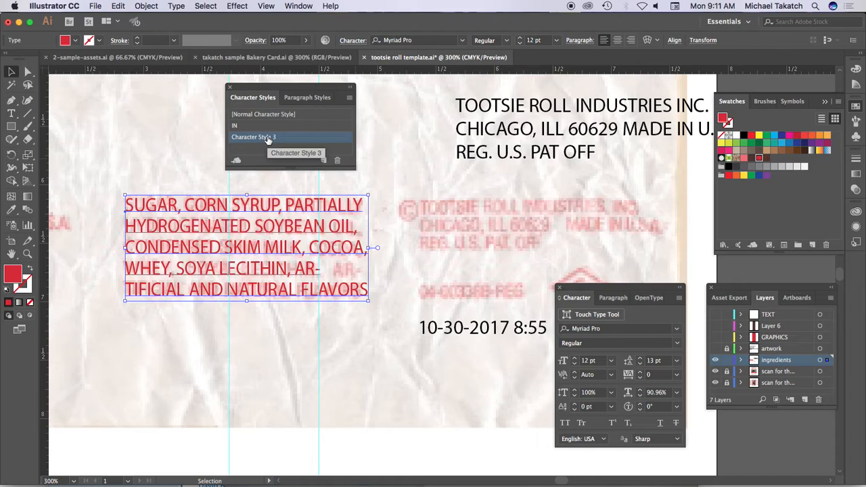
double_click(268, 137)
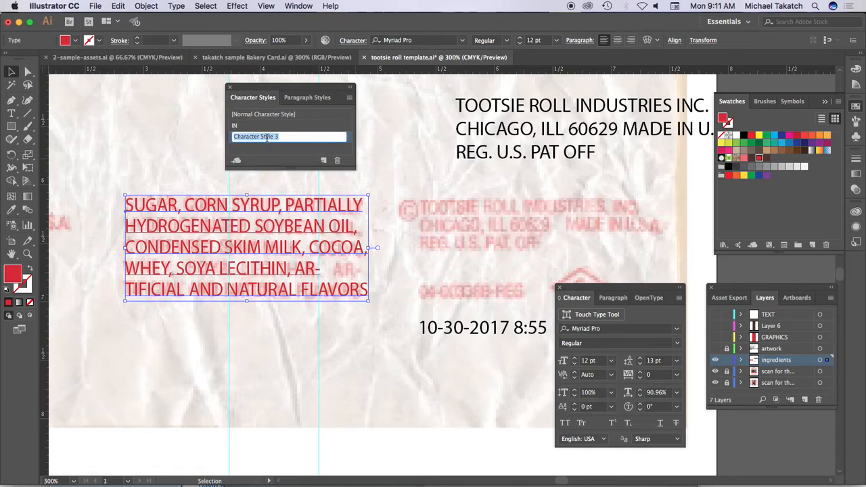
type("ingredients")
left_click(363, 150)
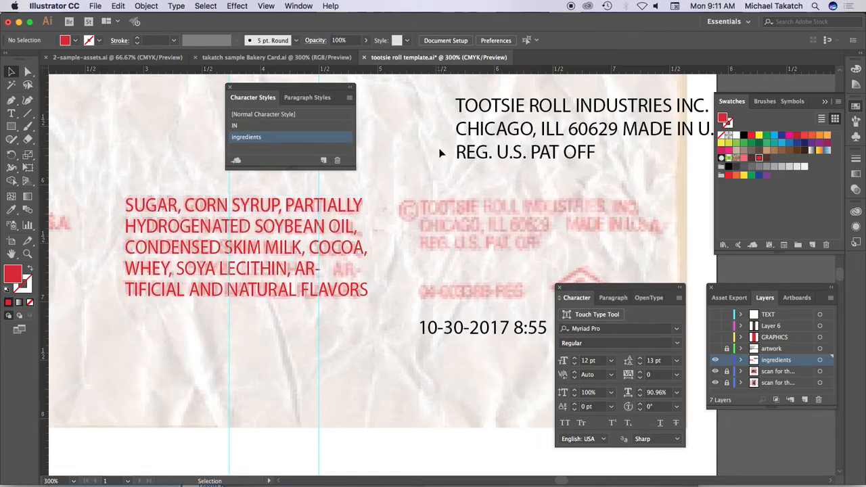
- Apply the ingredients style to the TOOTSIE ROLL INDUSTRIES INC. text, place it over its scanned counterpart and narrow it to about 85% horizontal scale
left_click(471, 126)
left_click_drag(467, 101, 413, 97)
left_click(258, 137)
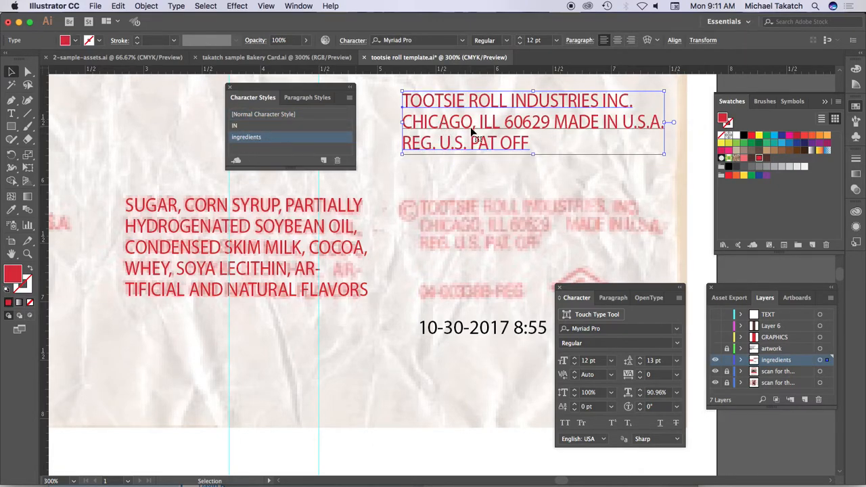
left_click_drag(460, 131, 486, 229)
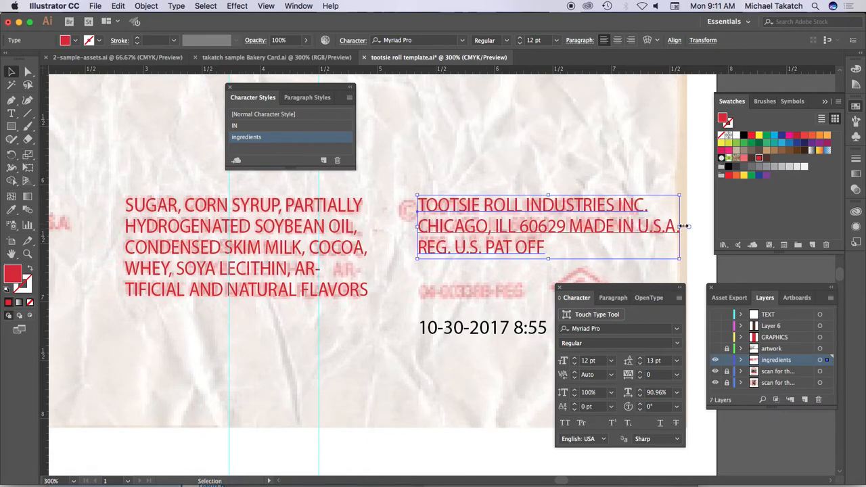
left_click_drag(681, 227, 662, 227)
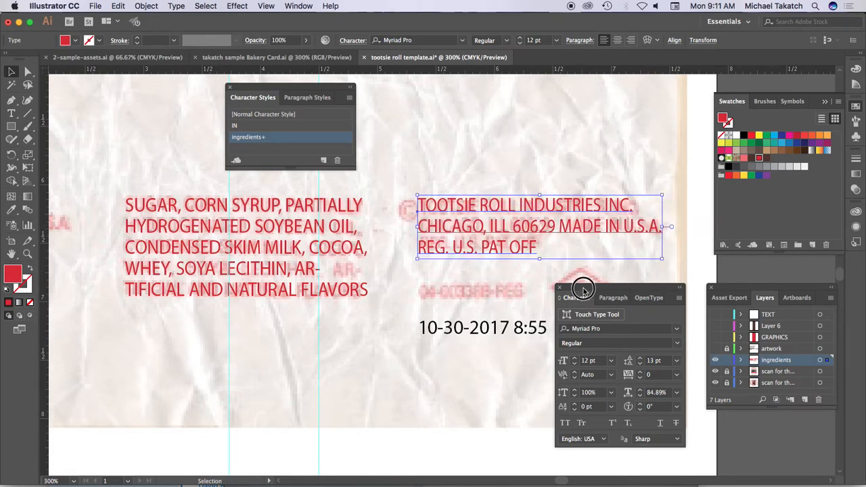
- Apply the ingredients style to the 10-30-2017 8:55 line, fit it over the scanned code line and narrow it to about 81% horizontal scale
left_click_drag(583, 289, 604, 363)
left_click(531, 331)
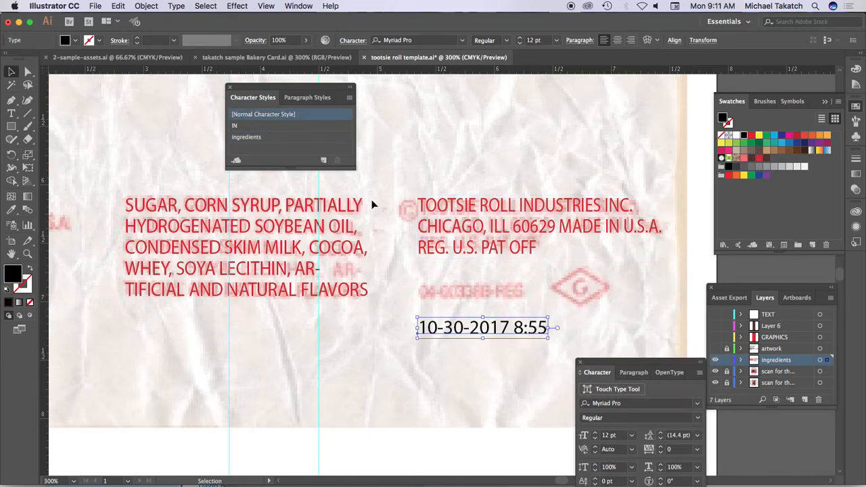
left_click(260, 138)
left_click_drag(458, 328, 458, 301)
left_click_drag(537, 304, 499, 292)
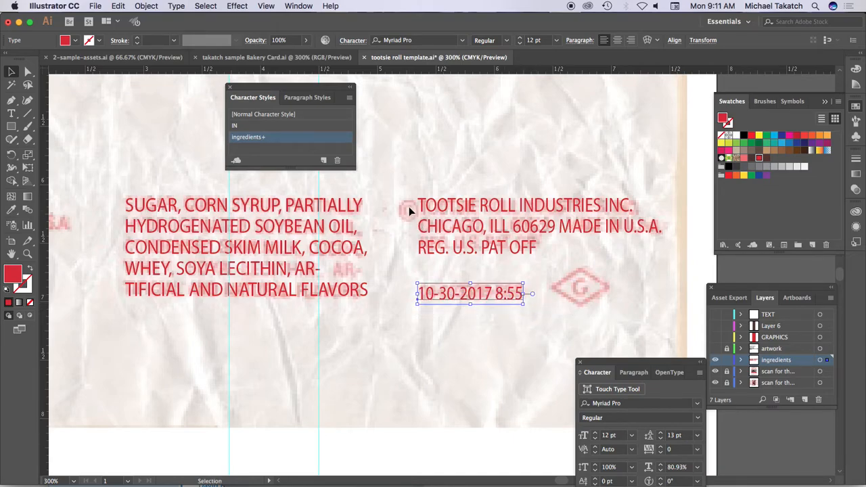
- Start a new text line above the company text, try to enter a copyright symbol and undo the wrong character
left_click(12, 113)
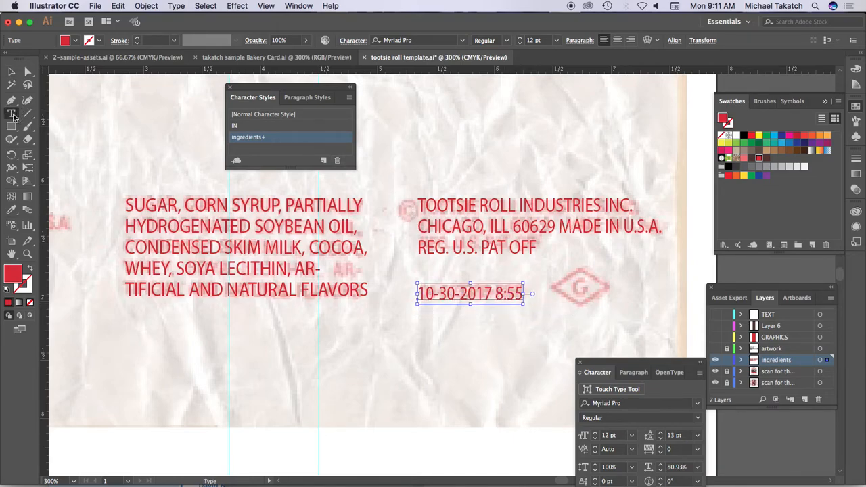
left_click(406, 130)
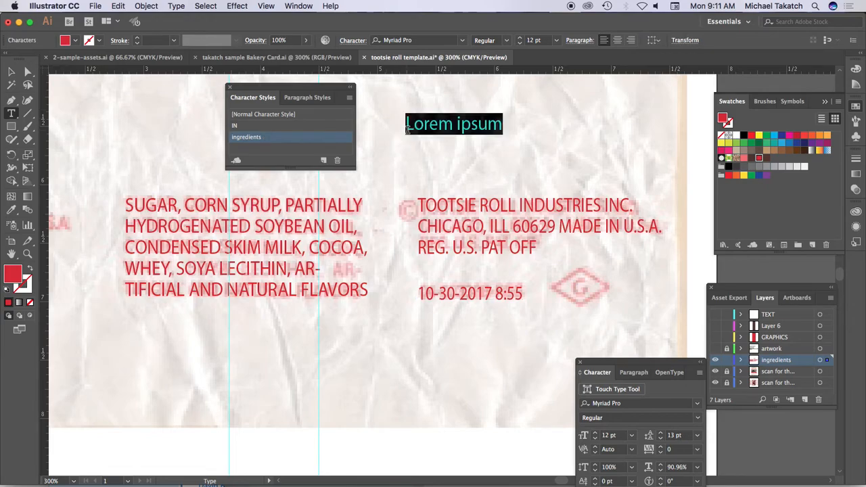
type("ç")
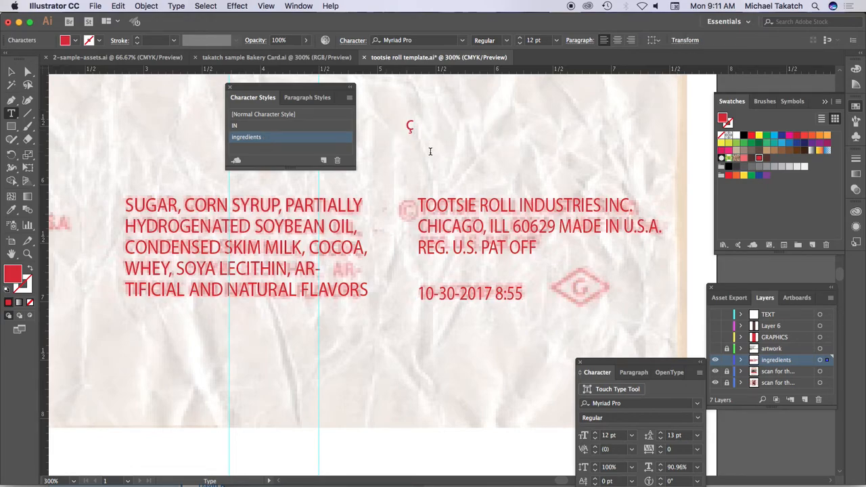
key("super+z")
- Show the GRAPHICS and artwork layers and read the note beside the artboard about entering the © symbol
scroll(587, 232, "right", 6)
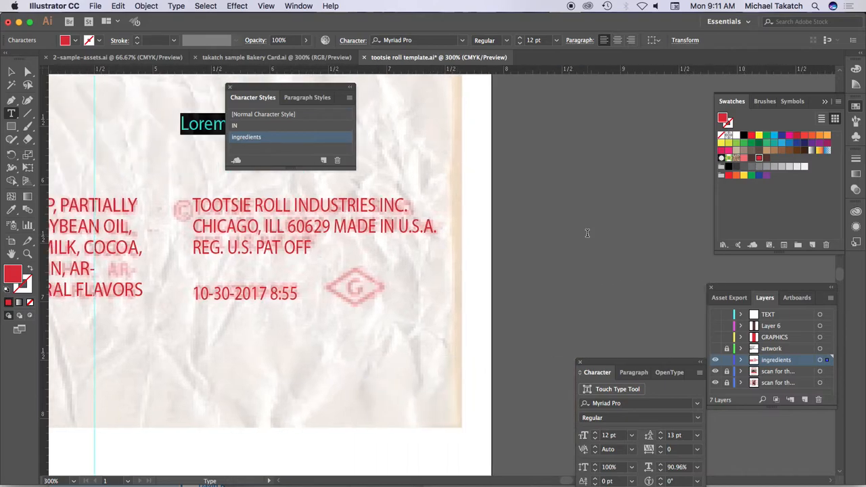
scroll(587, 232, "right", 2)
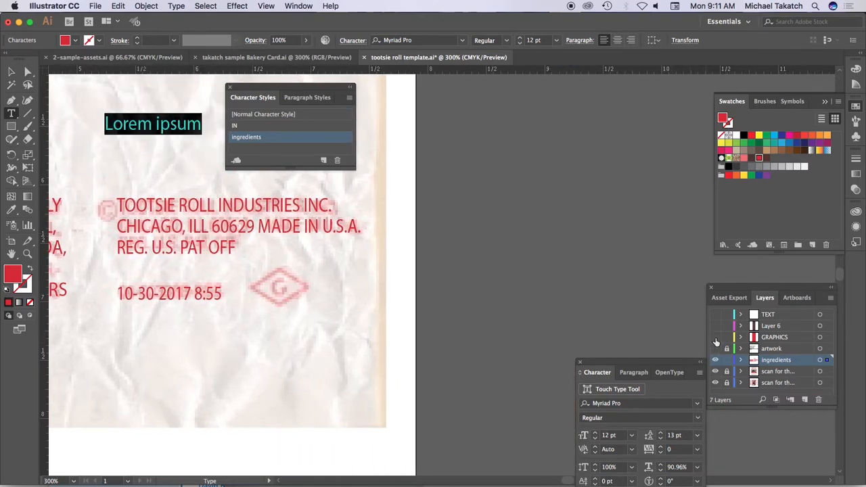
left_click(715, 337)
left_click(715, 348)
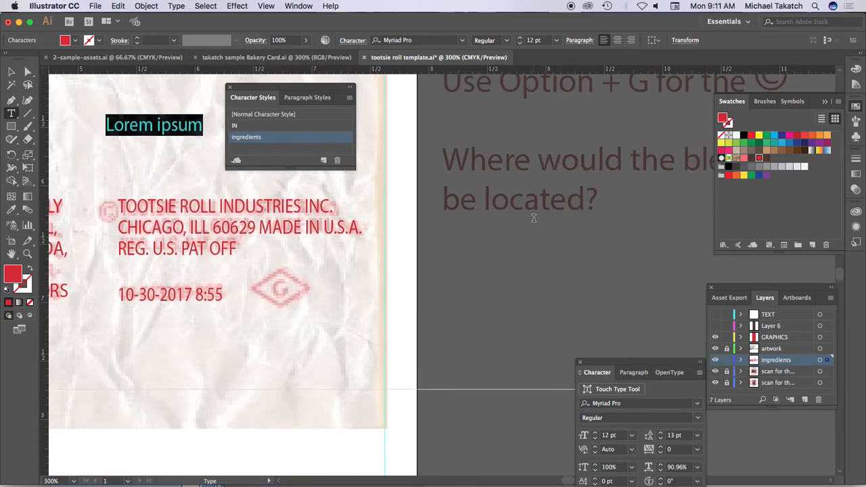
scroll(535, 217, "up", 2)
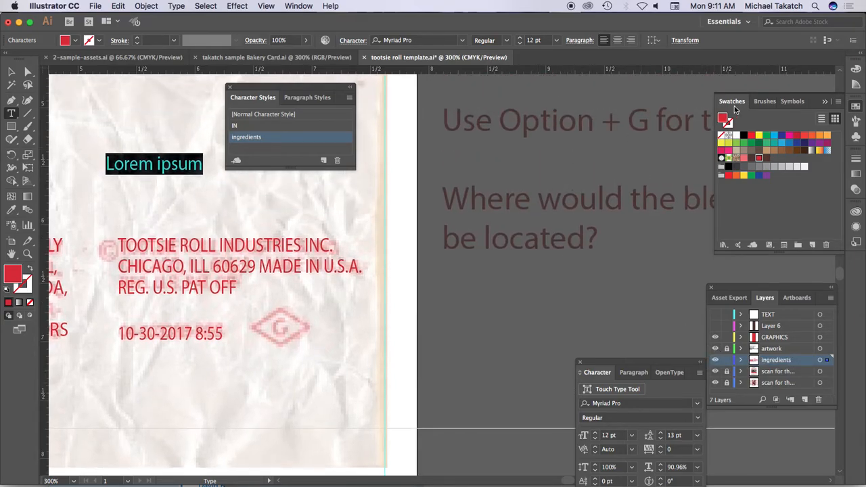
left_click(824, 102)
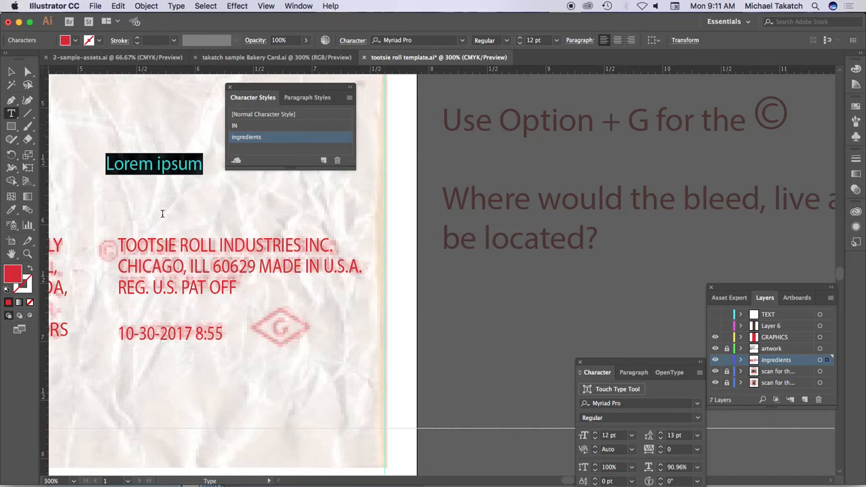
- Replace the Lorem ipsum placeholder with © and move it near the start of the company text
left_click(136, 166)
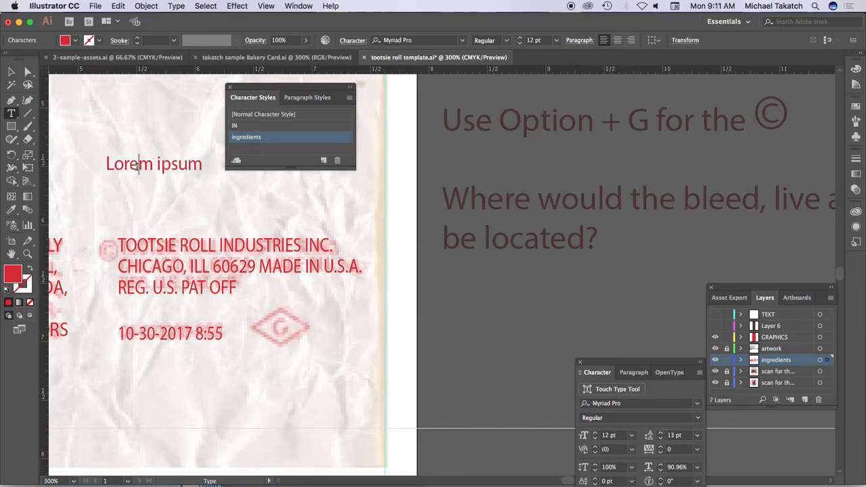
triple_click(136, 166)
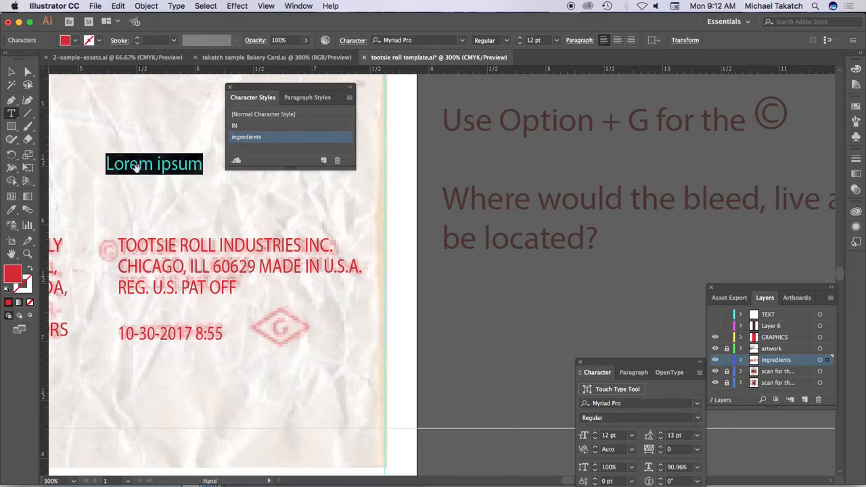
key("alt+g")
left_click(11, 72)
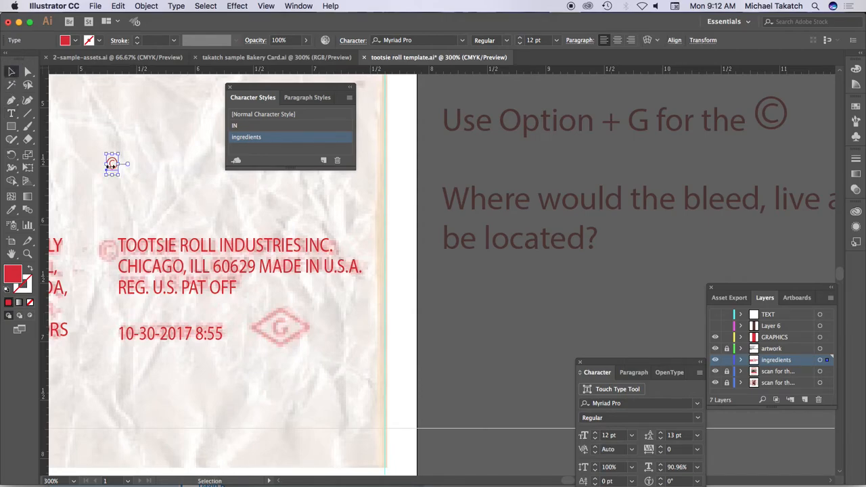
left_click_drag(113, 167, 96, 236)
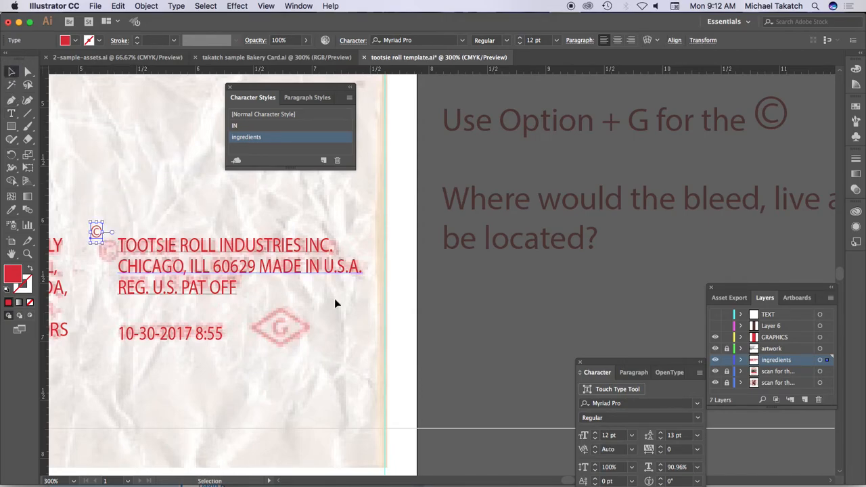
- Set the © symbol's horizontal scale to 100% and enlarge it proportionally to about 16.6 pt
left_click_drag(605, 360, 408, 207)
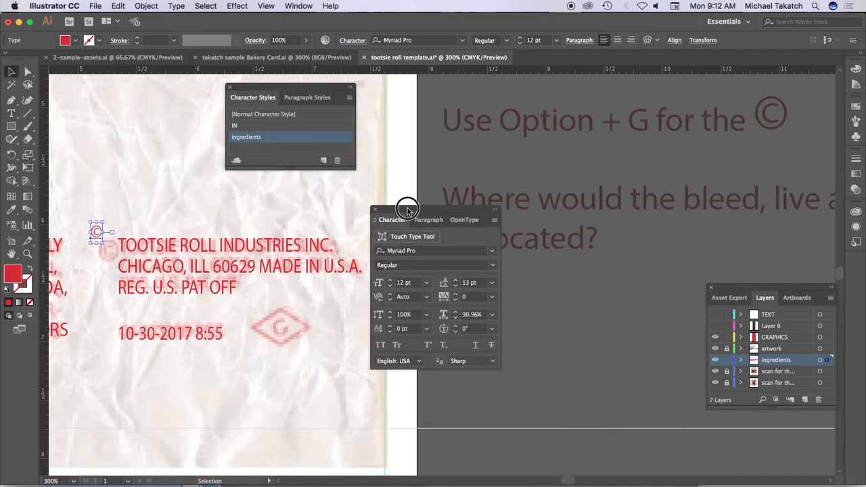
left_click(491, 314)
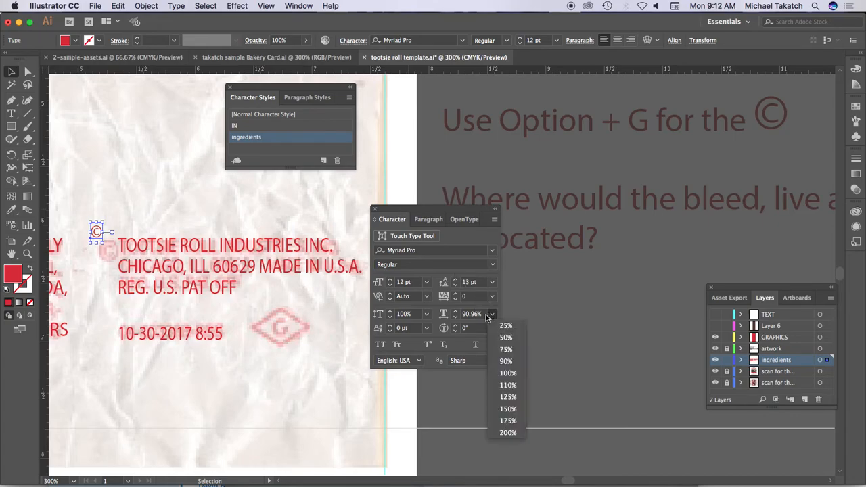
left_click(506, 373)
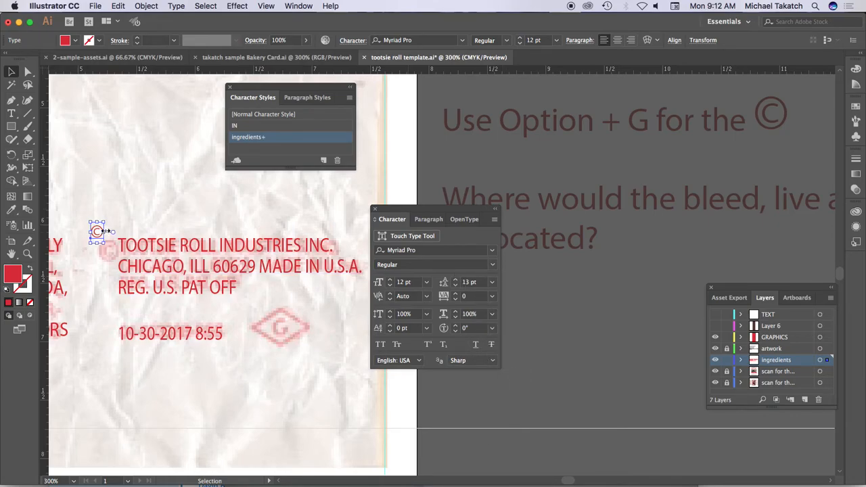
left_click_drag(106, 222, 114, 218)
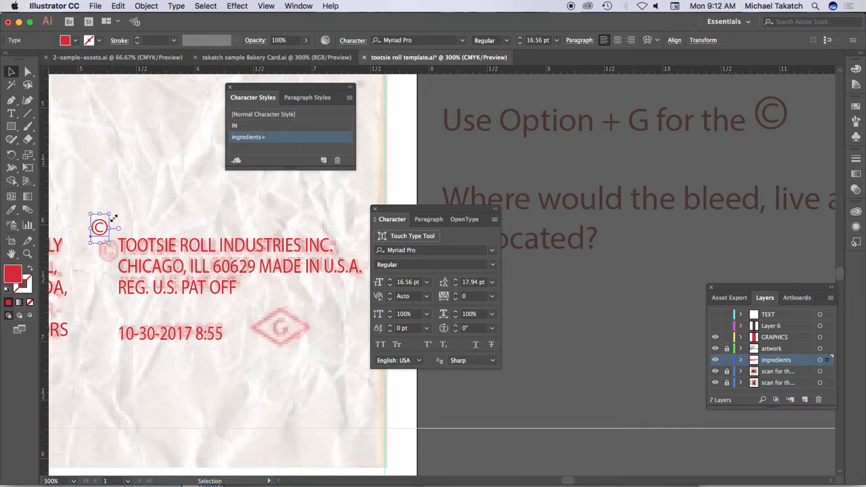
- Fit the © symbol over the scanned © in front of TOOTSIE ROLL INDUSTRIES INC. and deselect it
key("Down")
key("Down")
key("Down")
key("Down")
key("Down")
key("Down")
key("Down")
key("Down")
key("Down")
key("Down")
left_click_drag(111, 230, 124, 231)
left_click(187, 215)
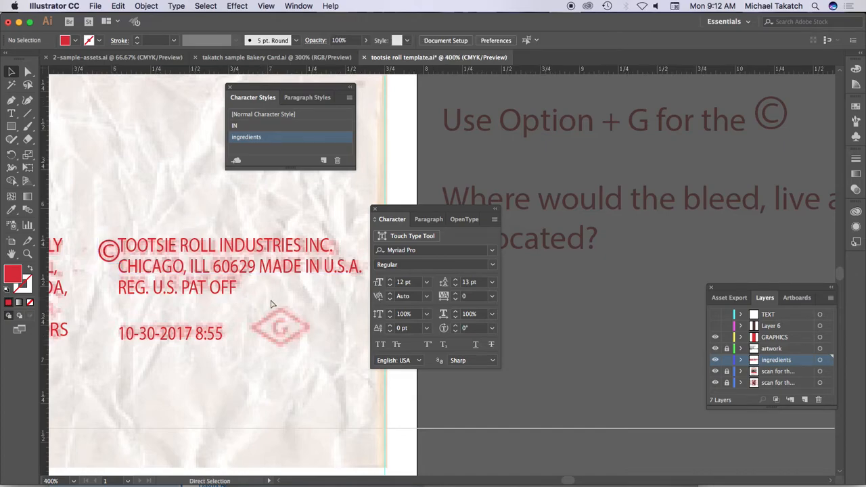
- Trace the scanned diamond below the company text with the Pen tool, using a red stroke and no fill, about 0.5 by 0.3 in
key("super+equal")
key("super+equal")
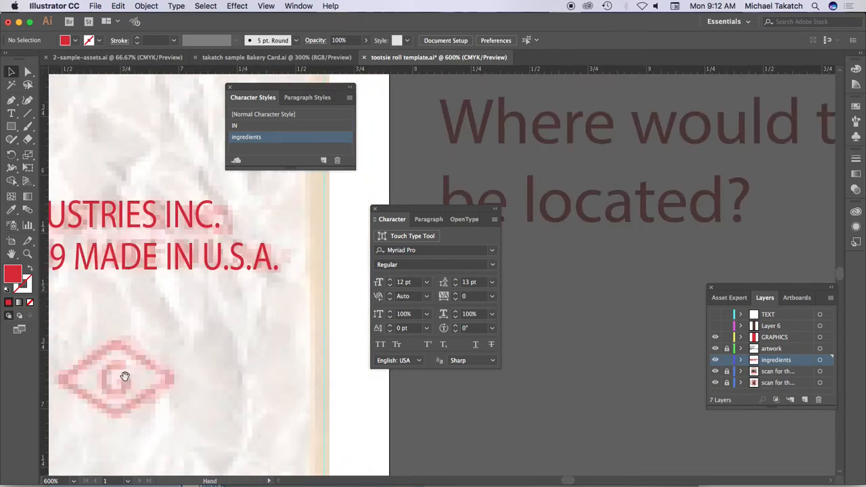
left_click_drag(125, 377, 206, 265)
left_click(12, 101)
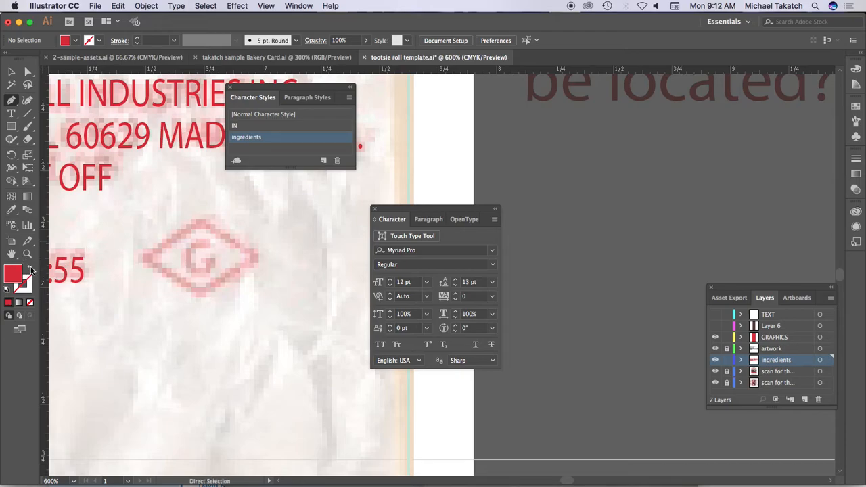
left_click(30, 269)
left_click(145, 255)
left_click(203, 218)
left_click(260, 255)
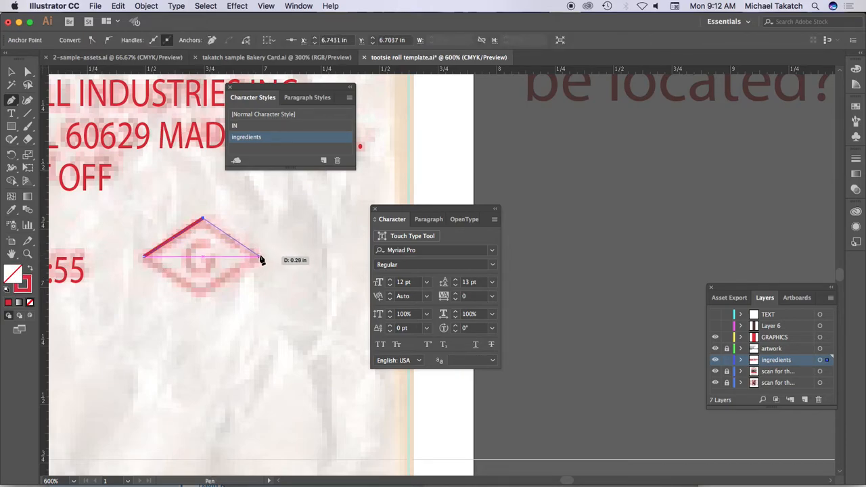
left_click(202, 291)
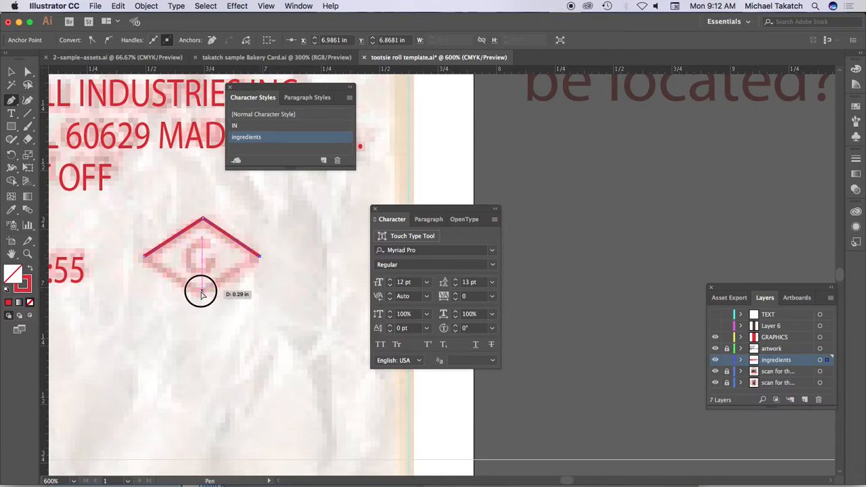
left_click(144, 257)
key("v")
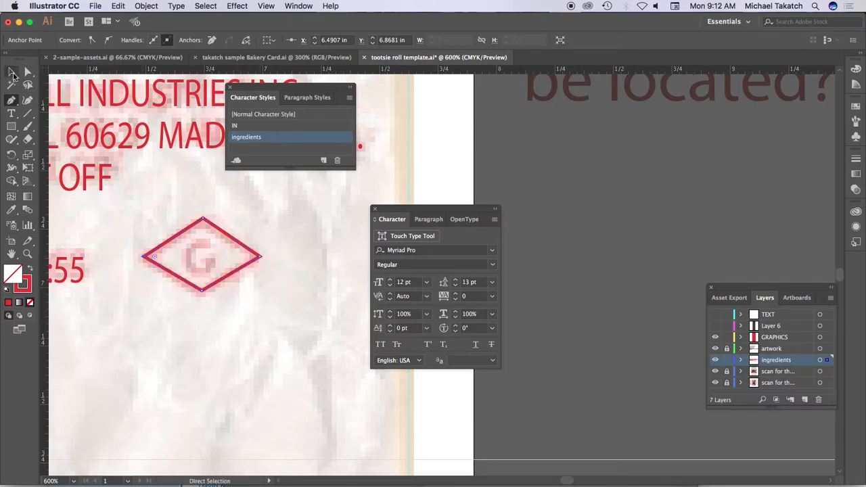
left_click(144, 313)
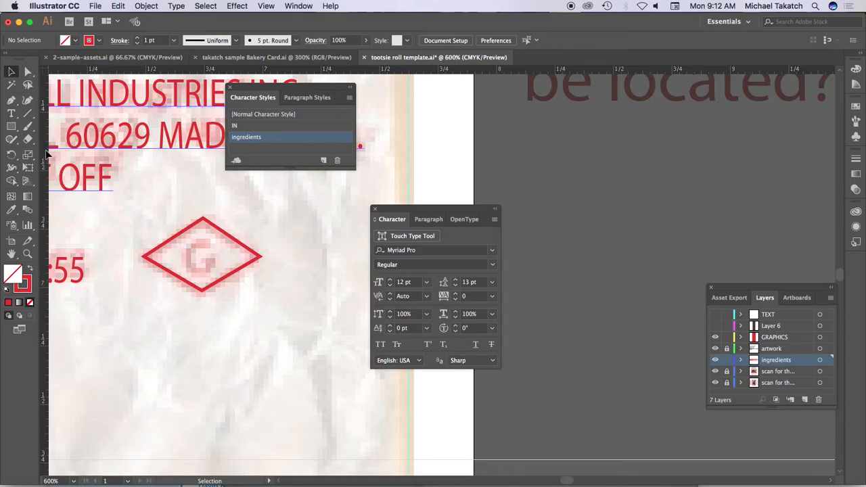
- Create a separate red text object with the letter G and center it inside the diamond
left_click(11, 113)
left_click(181, 328)
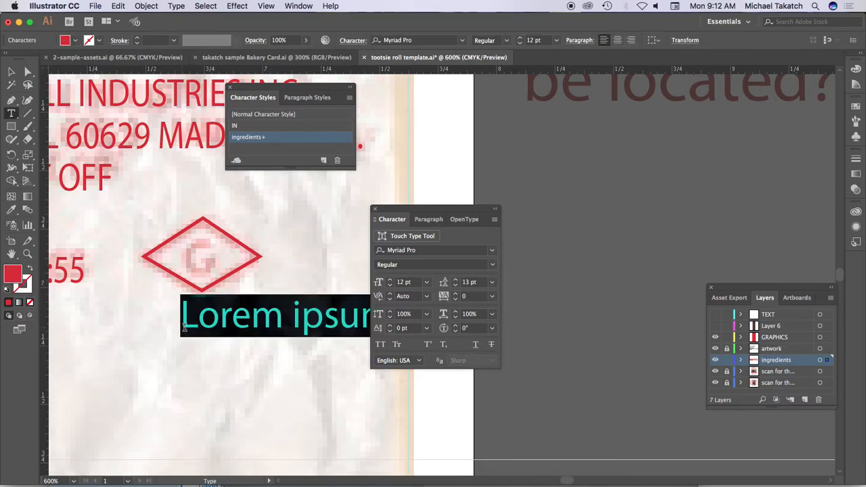
type("G")
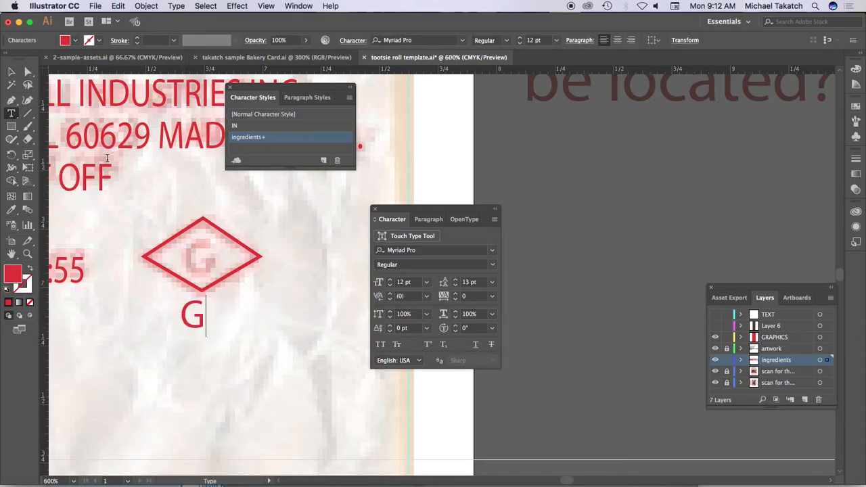
left_click(11, 71)
left_click(187, 310)
left_click_drag(187, 311, 191, 248)
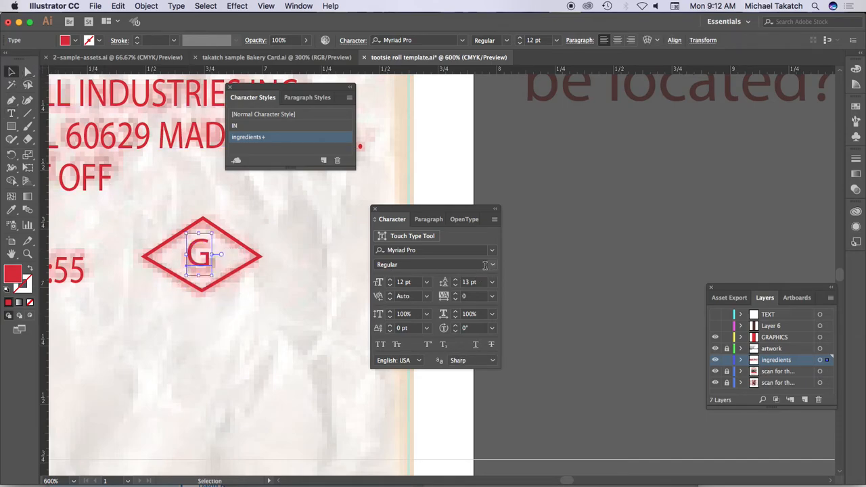
- Set the G inside the diamond in Helvetica Bold and deselect it
left_click(477, 252)
type("hel")
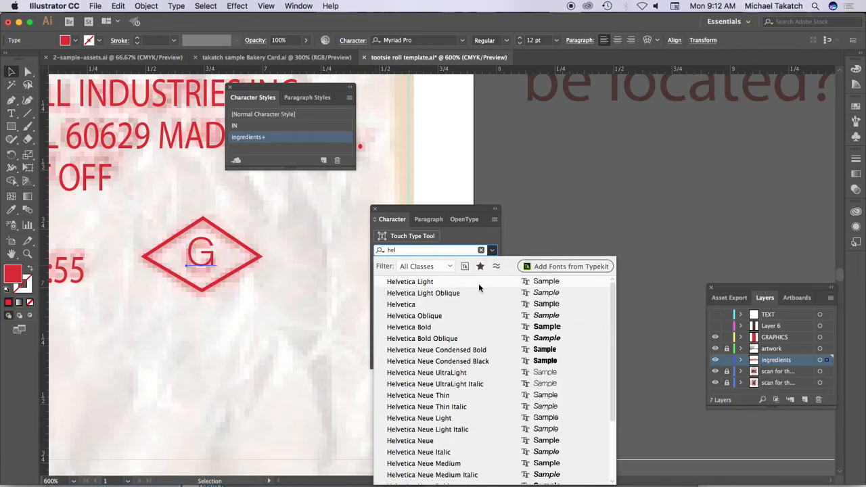
left_click(436, 327)
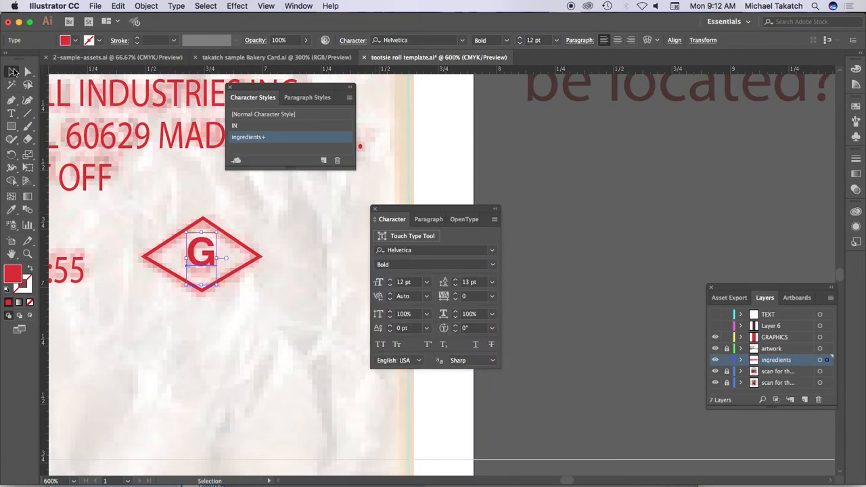
left_click(208, 201)
- Show the whole artboard and move the Character, Character Styles and Layers panels clear of the wrapper
key("super+minus")
key("super+minus")
key("super+minus")
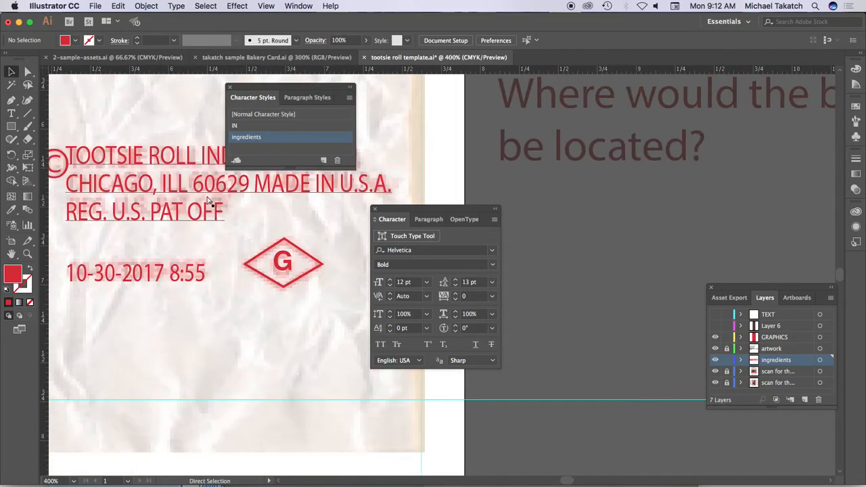
key("super+minus")
key("super+minus")
key("super+minus")
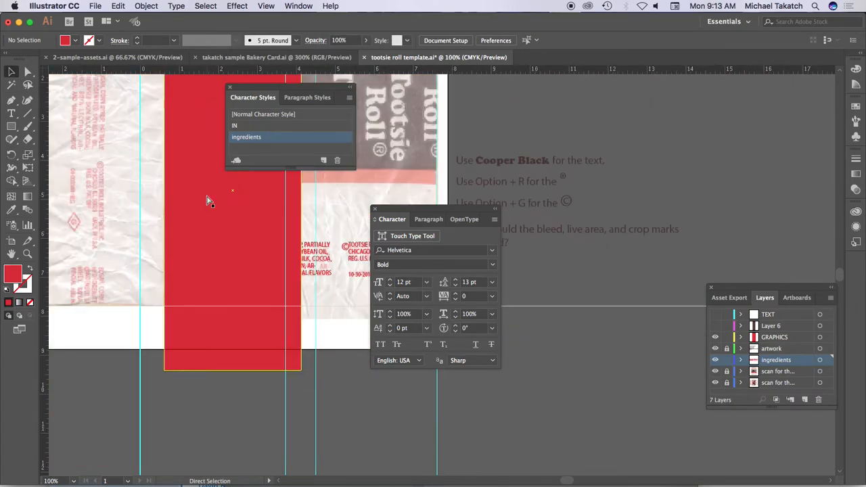
left_click_drag(389, 208, 705, 169)
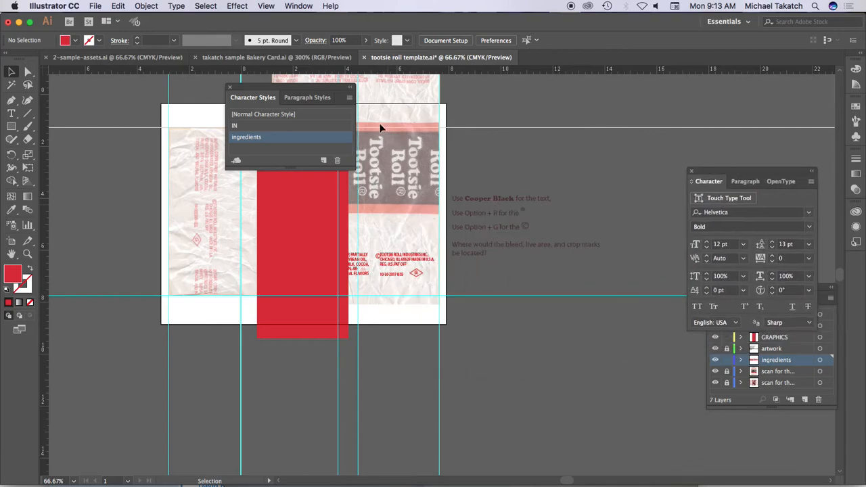
left_click_drag(304, 89, 530, 308)
left_click_drag(544, 340, 639, 413)
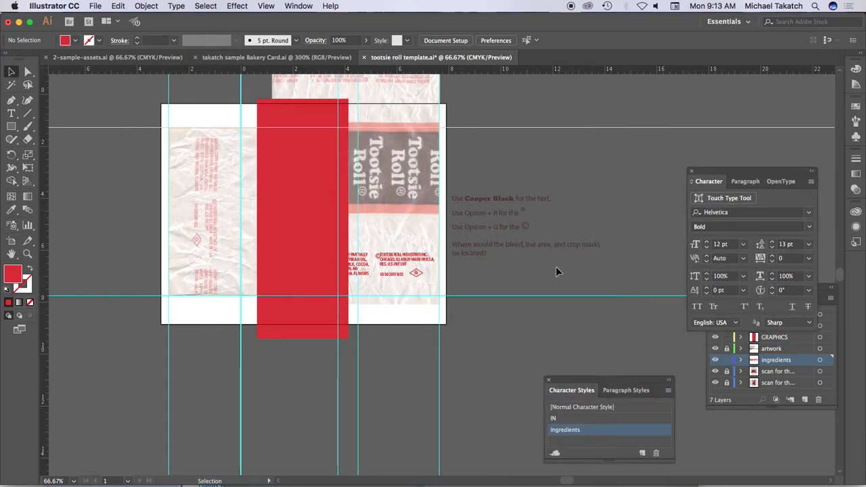
left_click_drag(830, 292, 666, 130)
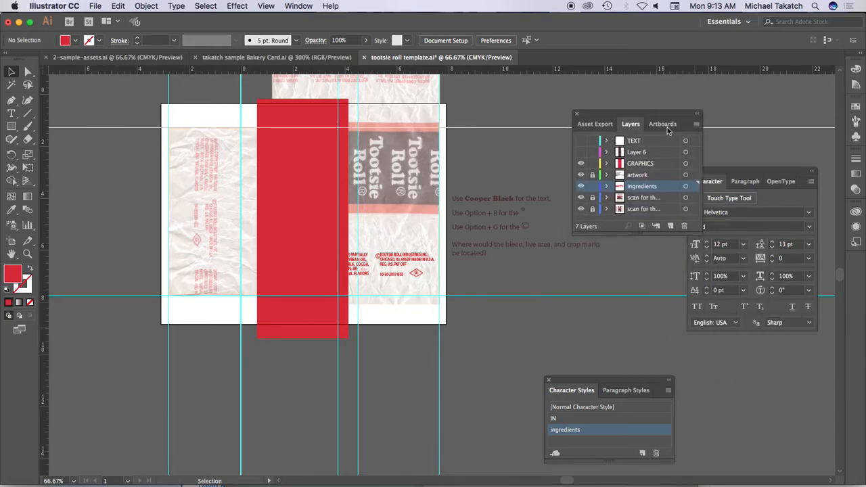
- Hide the GRAPHICS, artwork and upper scan layers, leaving the ingredients layer and the lower scan visible
left_click(581, 163)
left_click(581, 175)
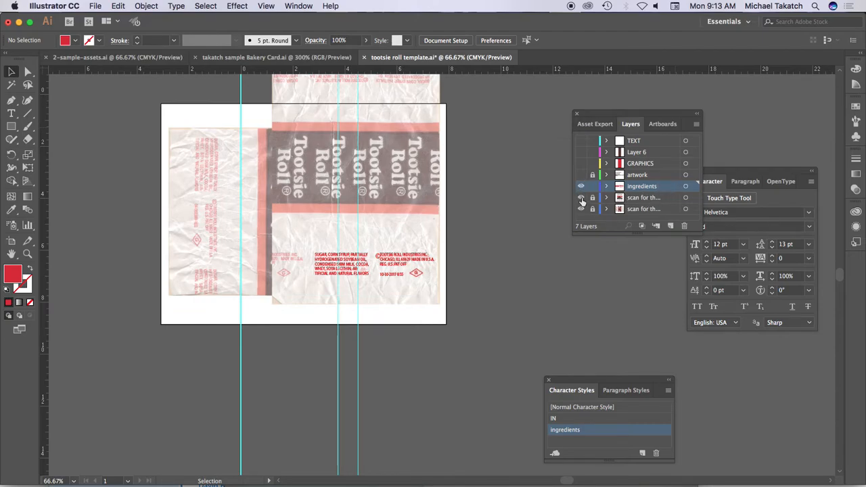
left_click(581, 198)
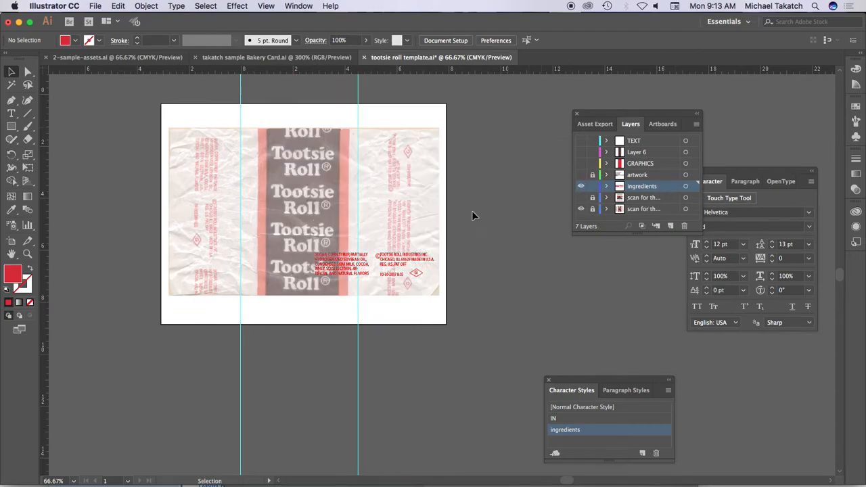
- Nudge the © symbol slightly to the left of TOOTSIE ROLL INDUSTRIES INC. in the company text
left_click(356, 266)
left_click(393, 261, "shift")
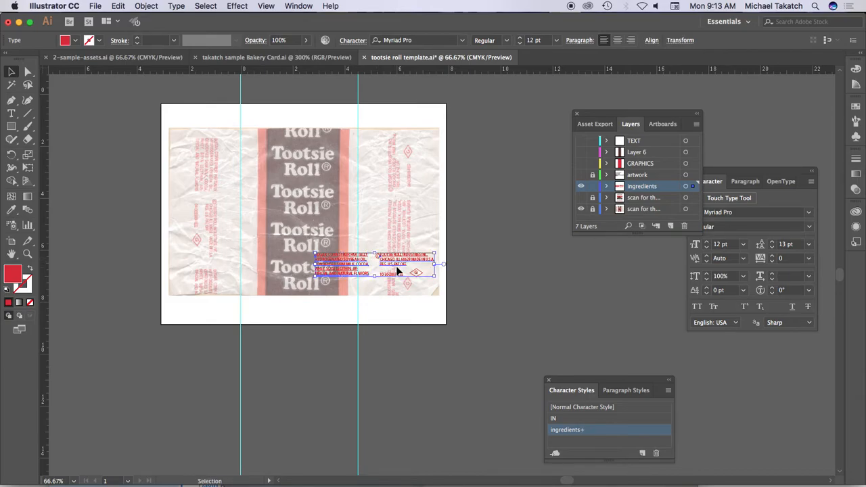
key("super+equal")
key("super+equal")
key("space")
left_click_drag(459, 240, 308, 236)
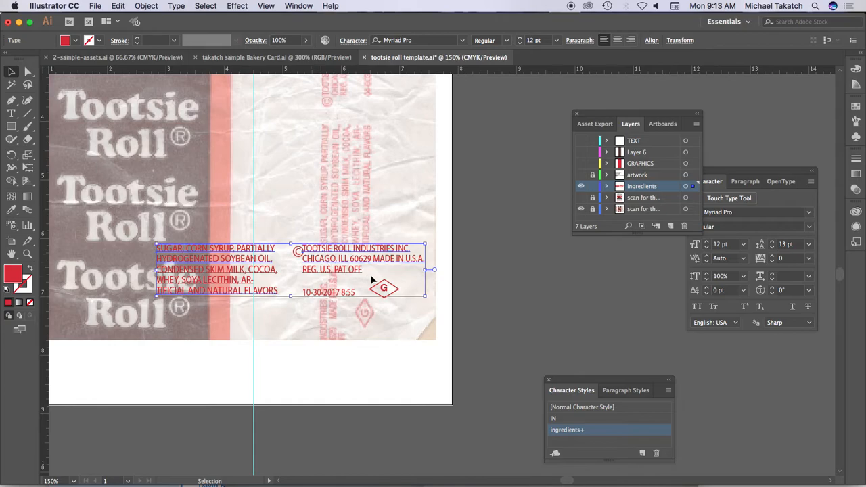
left_click(292, 222)
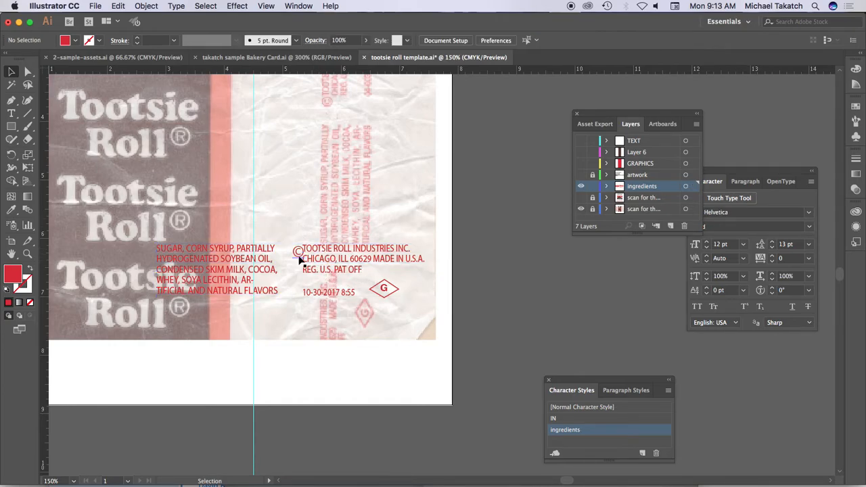
left_click(299, 251)
key("Left")
key("Left")
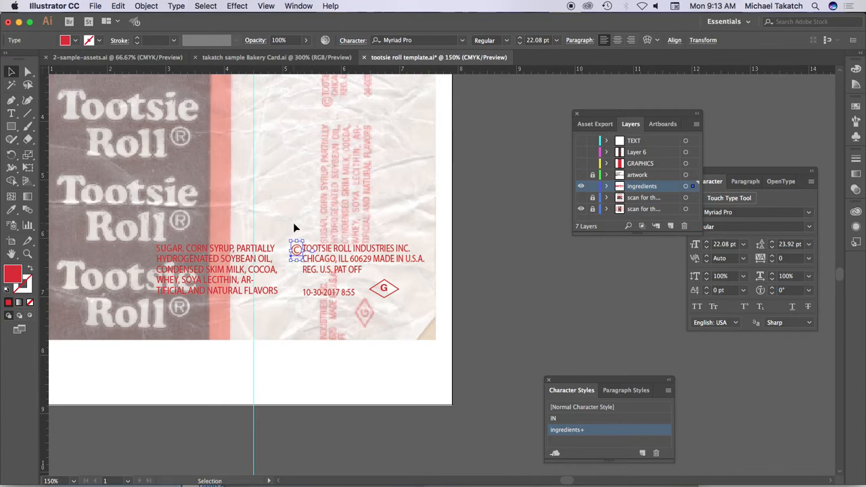
- Group the © symbol, company text, 10-30-2017 8:55 line and G diamond into one object
left_click_drag(285, 231, 391, 267)
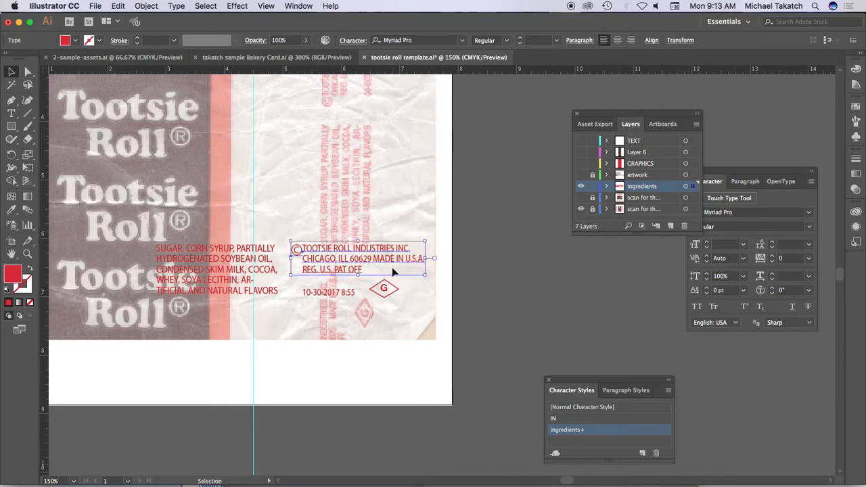
left_click(247, 252)
left_click_drag(353, 253, 302, 304)
key("super+g")
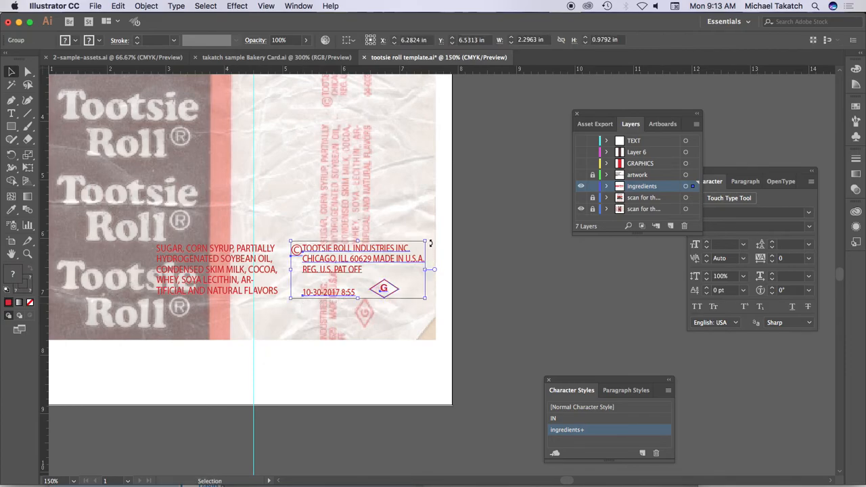
- Rotate the ingredients text and company group together 90° counterclockwise and fit them over the vertical scanned text right of the Tootsie Roll band
left_click(268, 262, "shift")
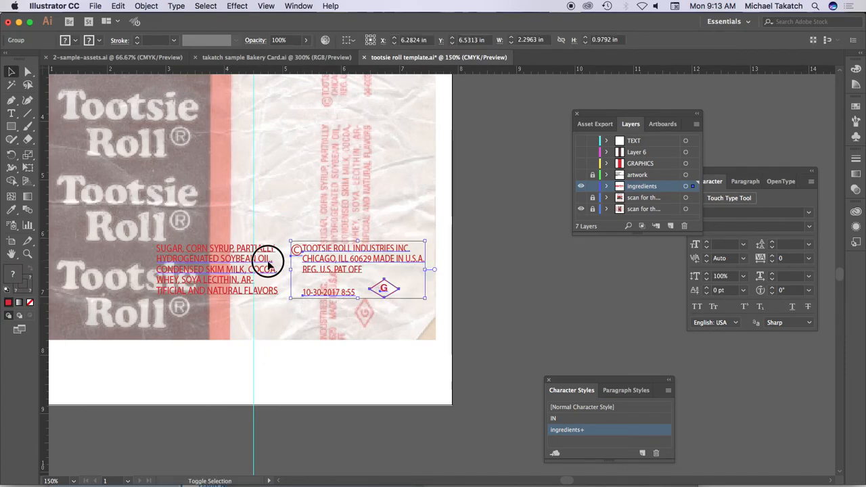
left_click_drag(432, 235, 277, 157)
key("space")
left_click_drag(426, 244, 405, 357)
left_click_drag(257, 358, 311, 188)
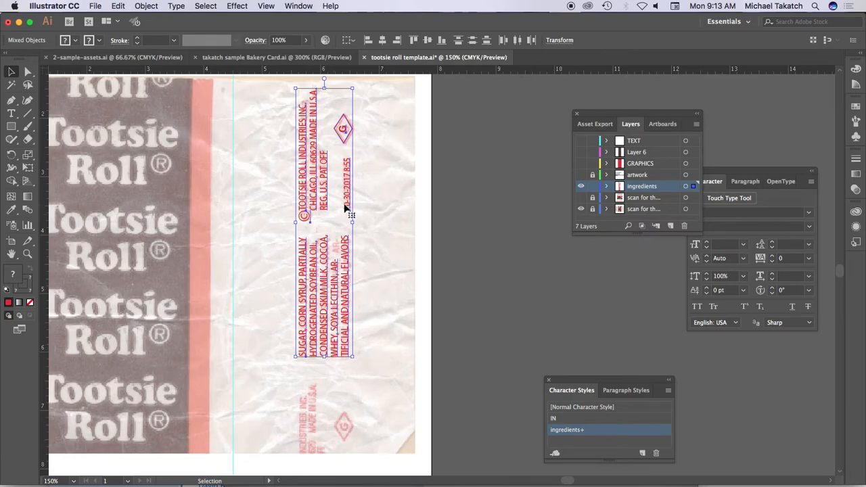
- Duplicate the rotated company group straight down over the partial scanned repeat at the wrapper's lower edge
left_click_drag(312, 140, 316, 437)
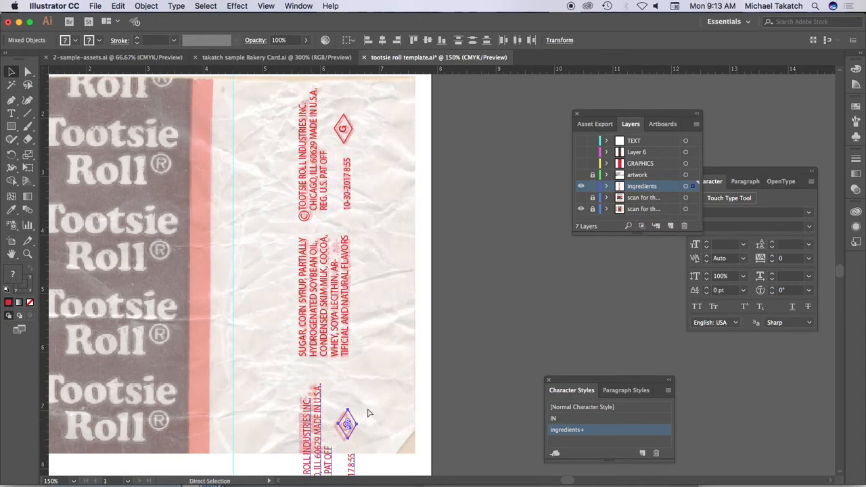
key("super+z")
left_click_drag(315, 184, 315, 476)
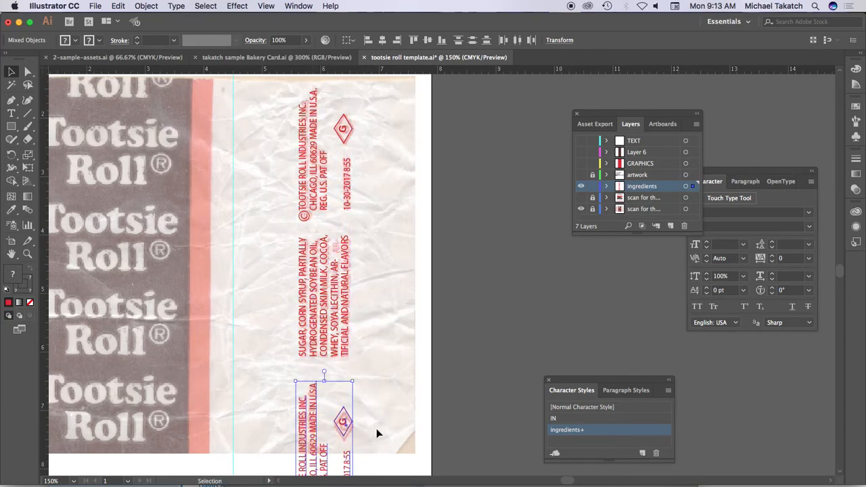
- Duplicate the vertical ingredients text and the lower company group onto the scanned text left of the Tootsie Roll band
left_click_drag(390, 343, 557, 233)
left_click_drag(327, 266, 391, 270)
left_click(576, 284)
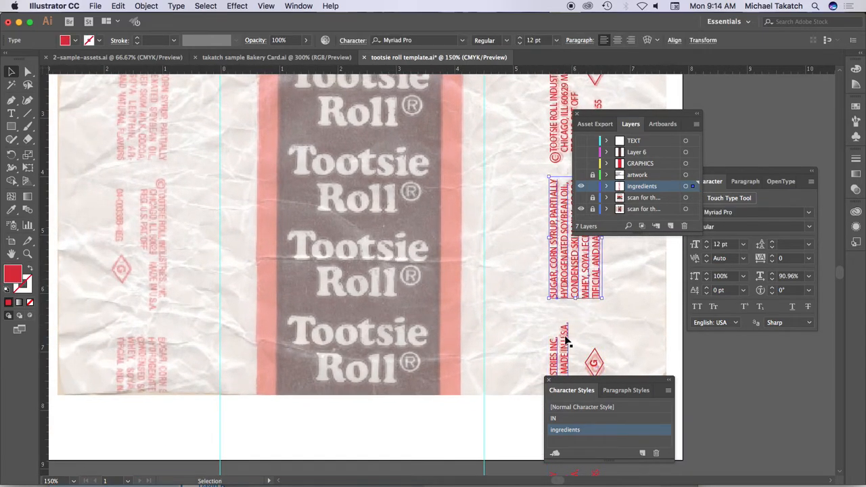
left_click(565, 338, "shift")
left_click_drag(571, 279, 174, 267)
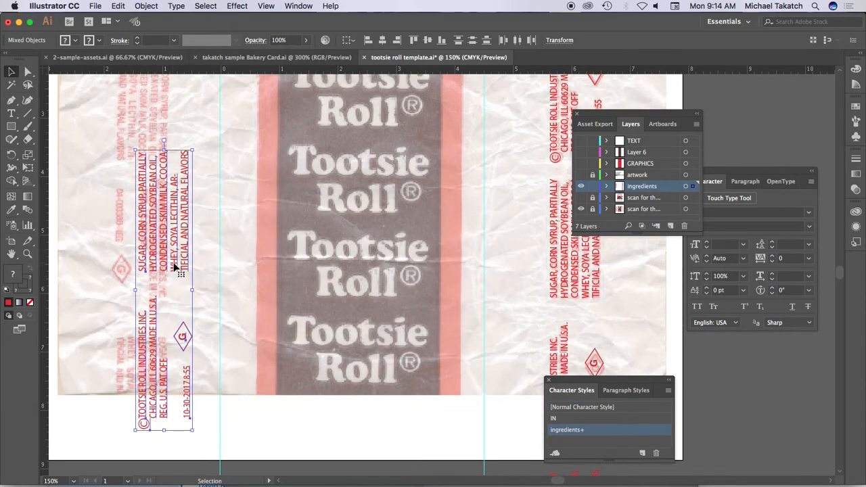
- Group the left-hand copies, rotate the group 180° and align it with the scanned company text and diamond
key("super+g")
left_click_drag(198, 144, 136, 405)
left_click_drag(181, 195, 158, 342)
left_click_drag(162, 331, 164, 223)
- Duplicate the left-hand text group straight up so its ingredients text covers the scanned ingredients near the wrapper's upper edge
key("a")
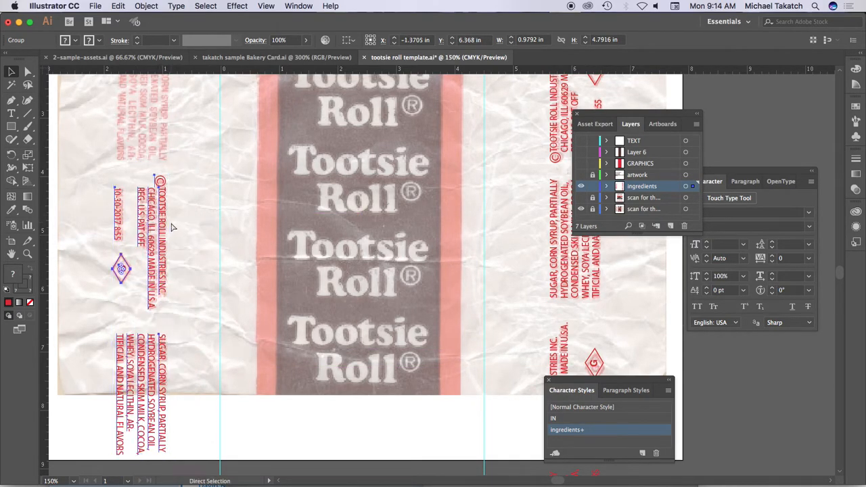
key("super+1")
key("v")
left_click_drag(452, 234, 354, 135)
- Show the TEXT, Layer 6, GRAPHICS, artwork and upper scan layers, and hide the ingredients and lower scan layers
left_click_drag(581, 143, 584, 208)
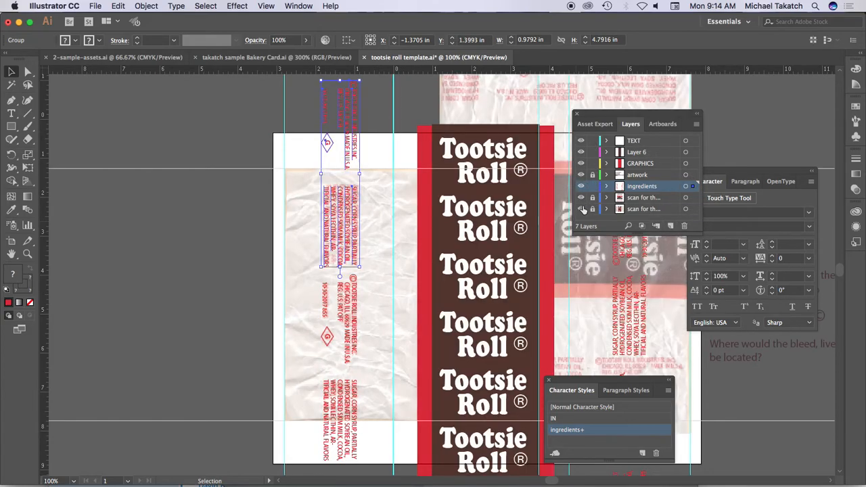
left_click_drag(643, 233, 649, 291)
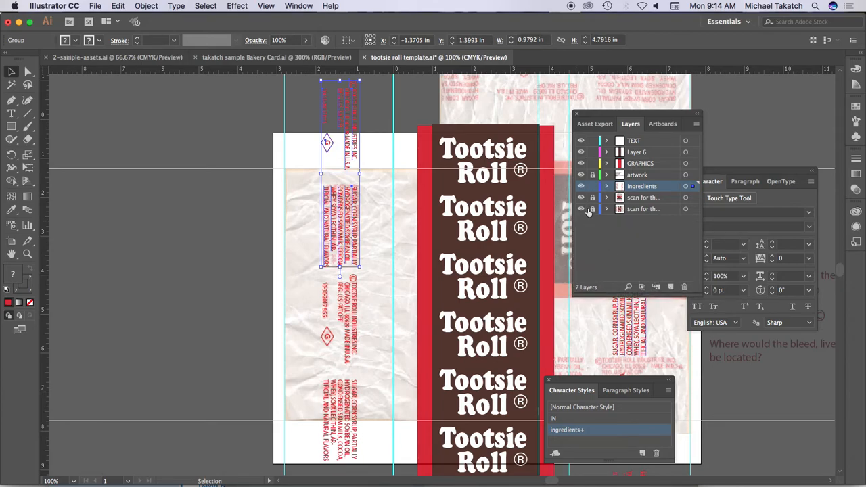
left_click_drag(580, 208, 582, 190)
left_click(580, 187)
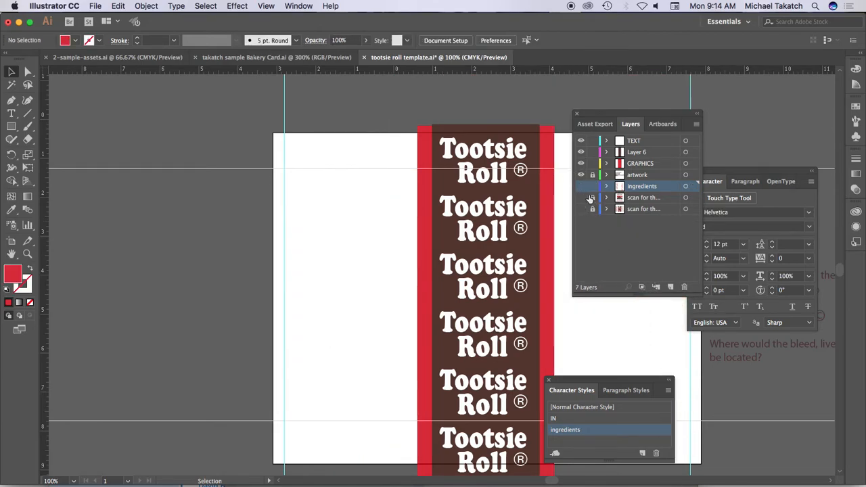
left_click(580, 198)
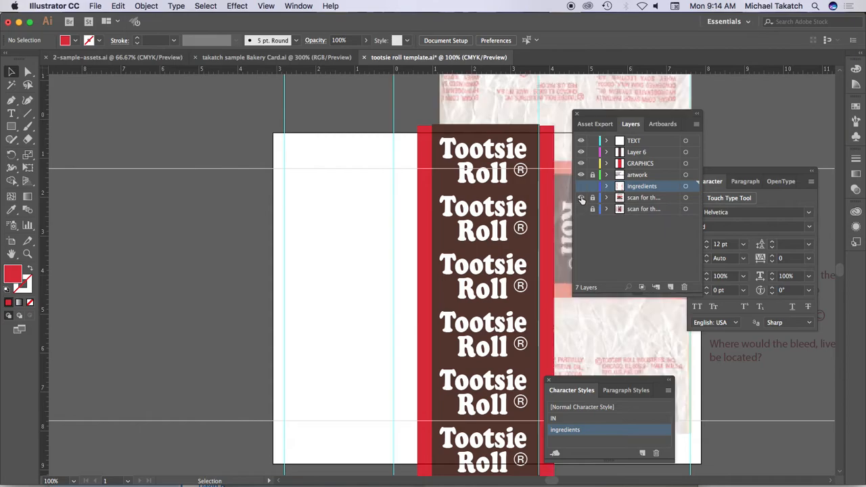
- Show the ingredients layer and hide the remaining visible scan layer so only the vector artwork is displayed
left_click(580, 186)
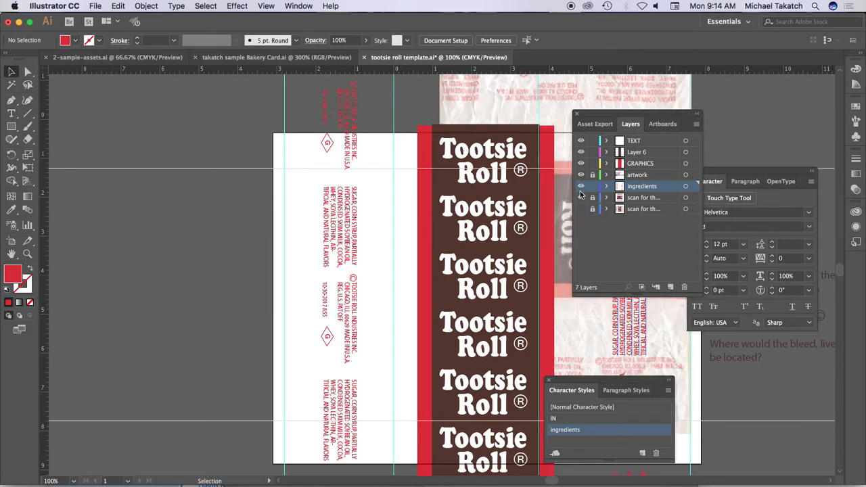
left_click(580, 198)
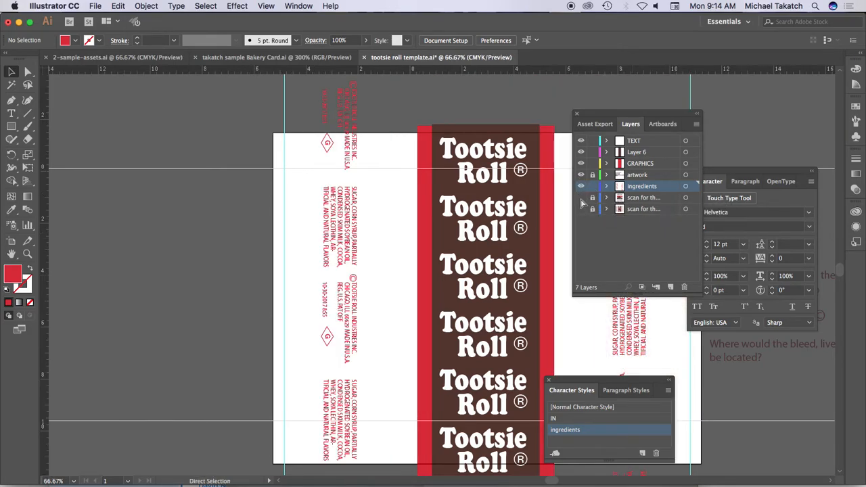
- Duplicate the red ingredients and company text group in the right-hand white area straight up so its ingredients text crosses the artboard's upper edge
left_click_drag(527, 215, 364, 172)
left_click_drag(414, 324, 415, 279)
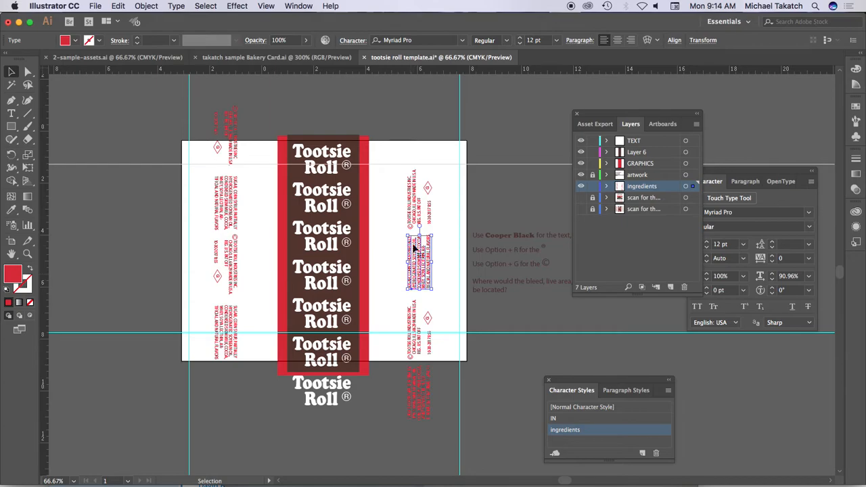
left_click_drag(397, 165, 425, 153)
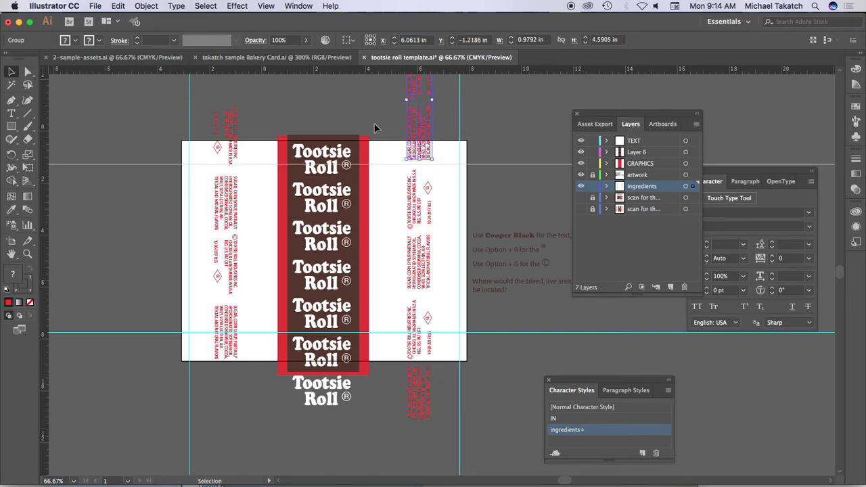
left_click(352, 102)
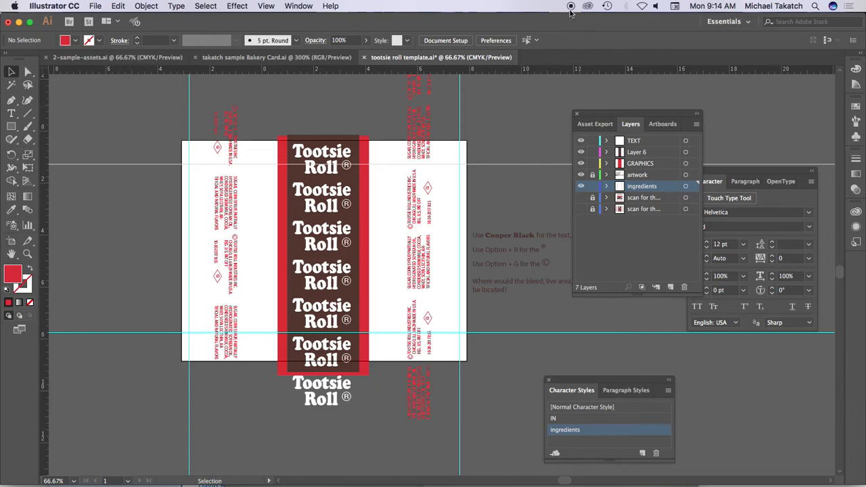
- Hide the panels and rulers and view the whole wrapper in the full-screen modes, ending in full screen with the menu bar
key("Tab")
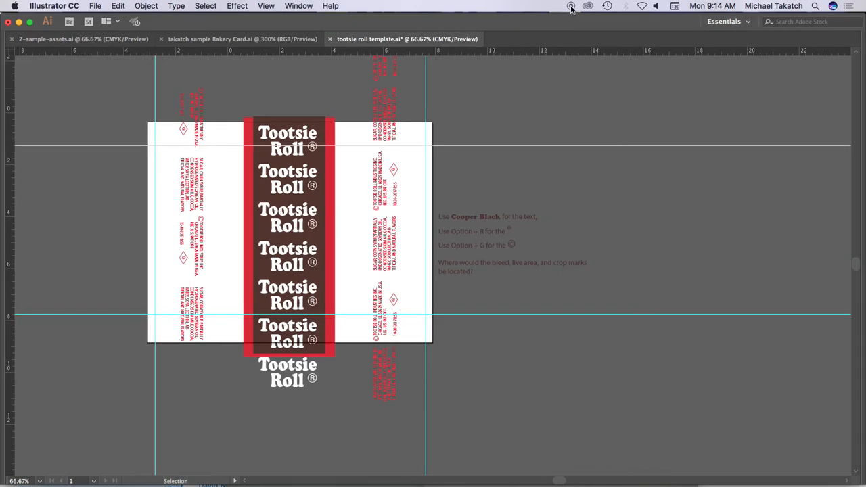
key("f")
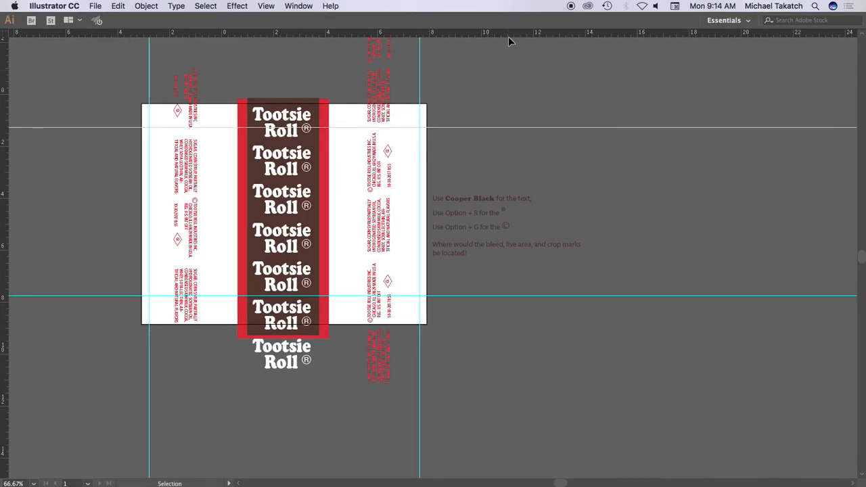
key("super+r")
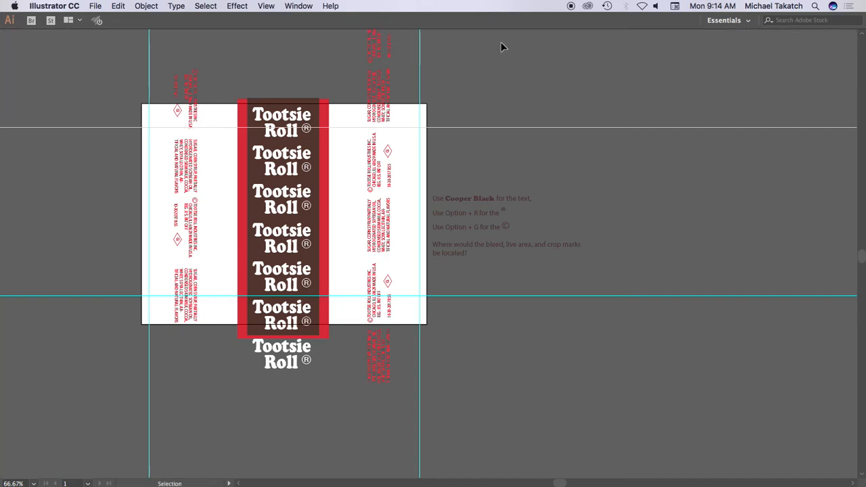
key("f")
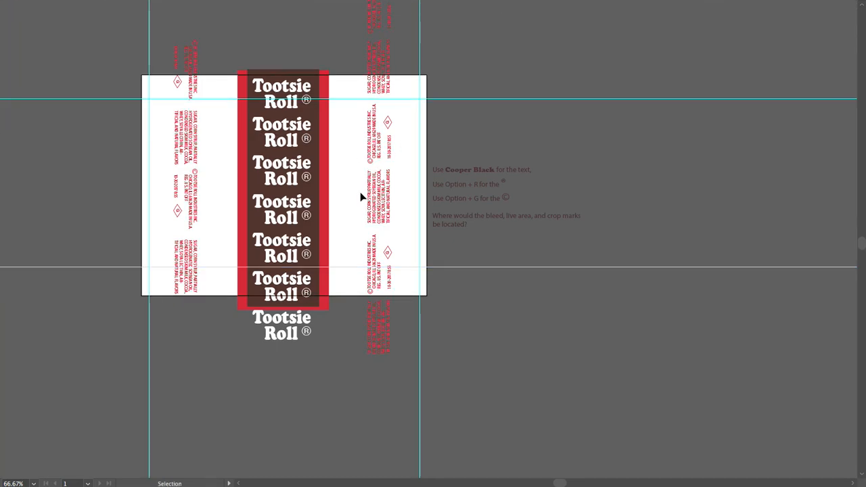
key("f")
key("f")
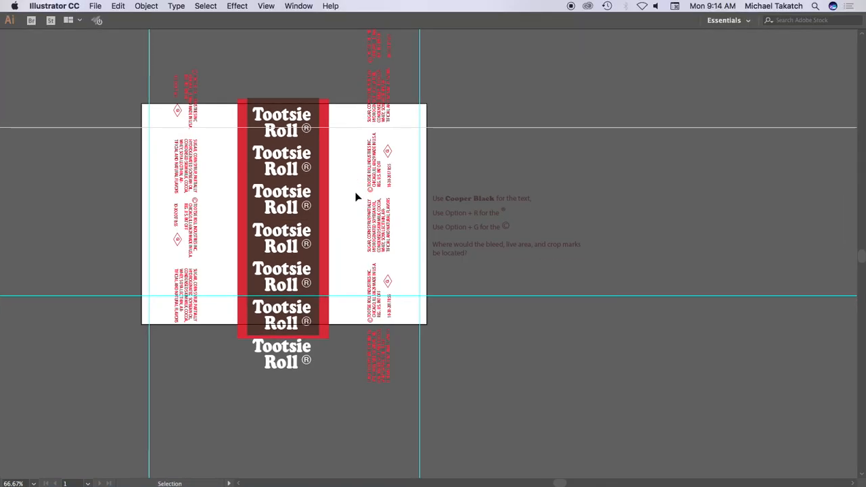